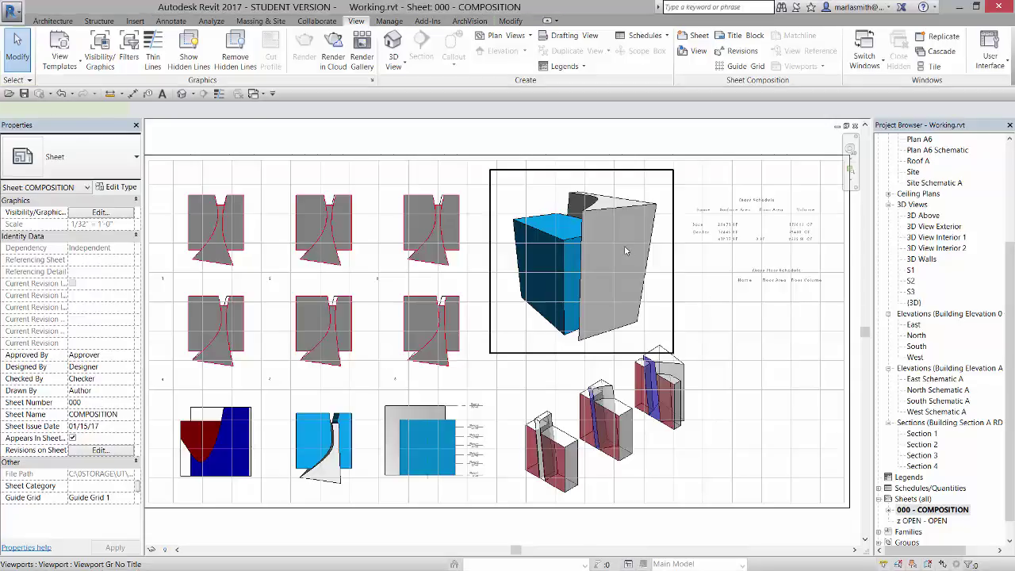
# Deselect the massing view on the sheet and open the Plan A1 floor plan
pyautogui.click(625, 250)
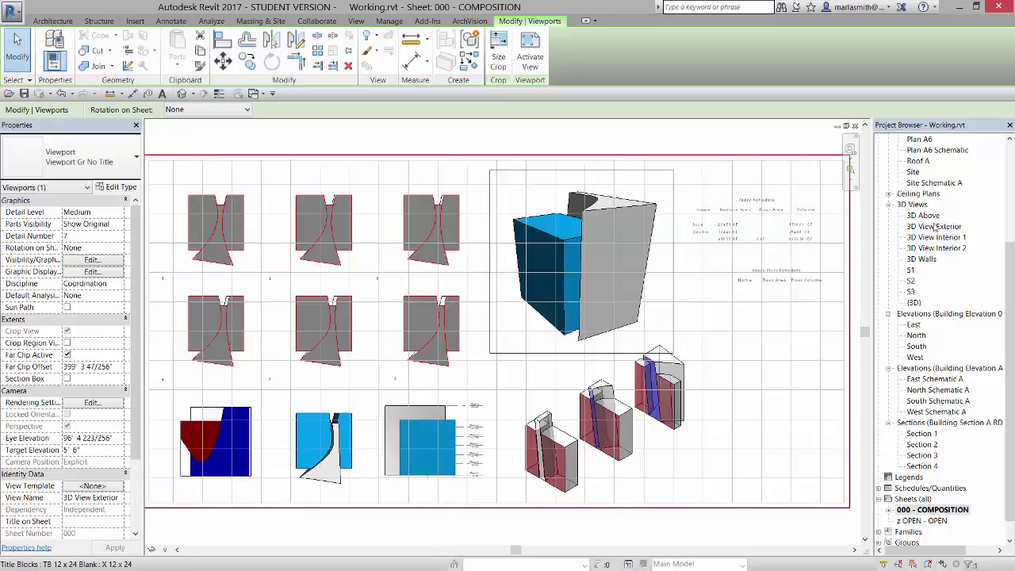
pyautogui.click(710, 335)
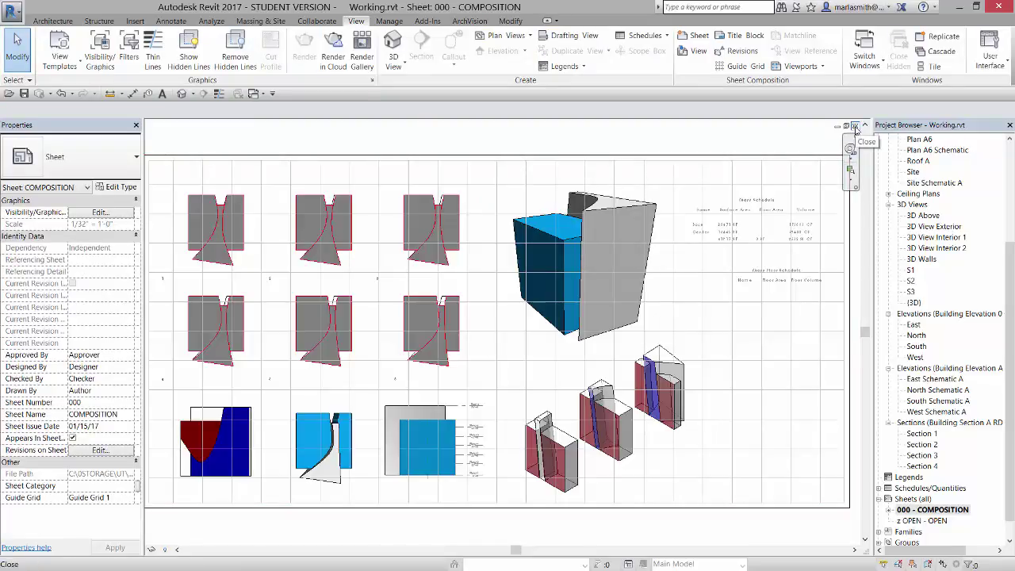
pyautogui.moveTo(1007, 262); pyautogui.dragTo(1006, 167)
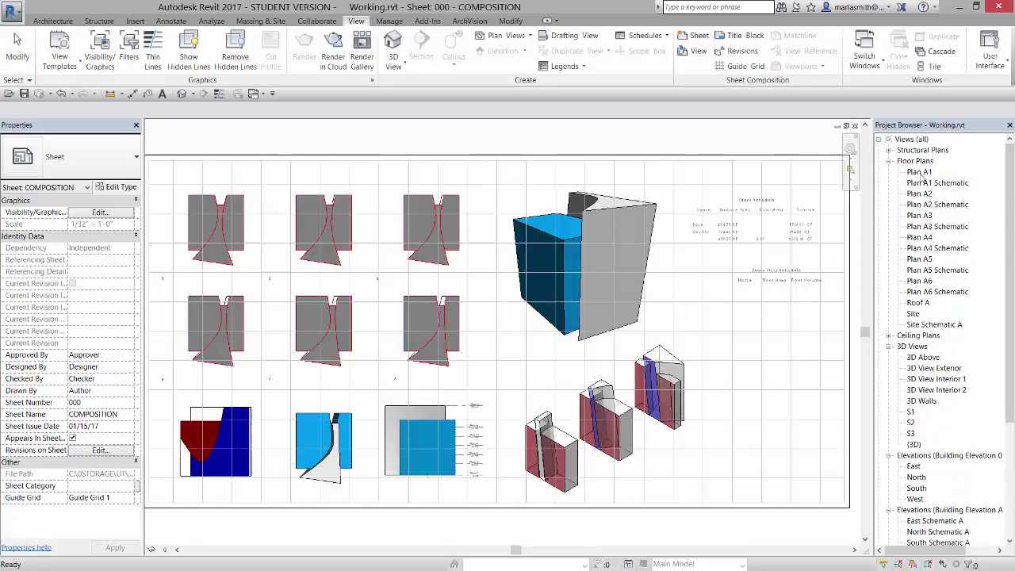
pyautogui.doubleClick(921, 174)
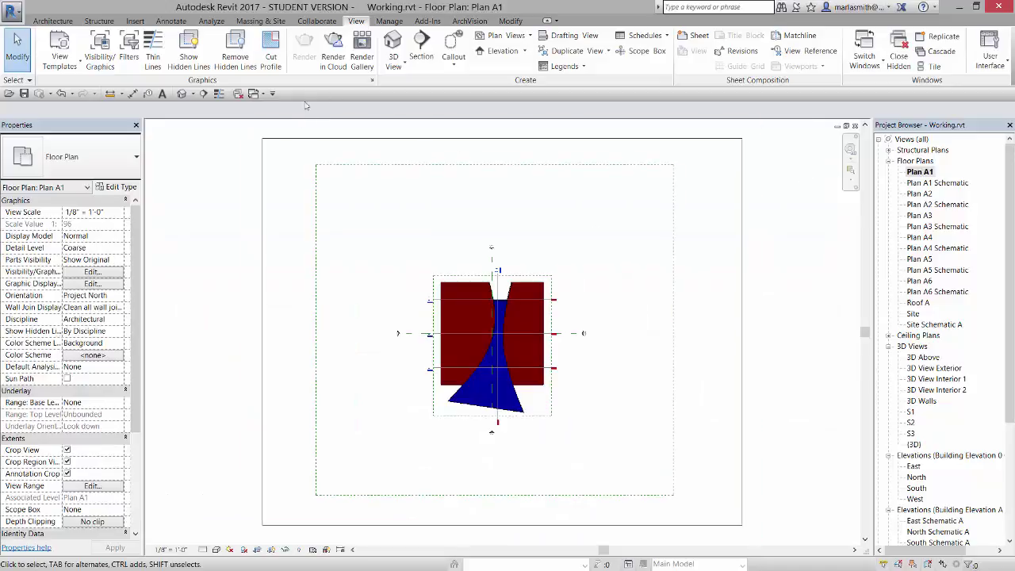
# Place a camera from Plan A1's upper right aimed past the blue massing, creating 3D View 1
pyautogui.click(396, 65)
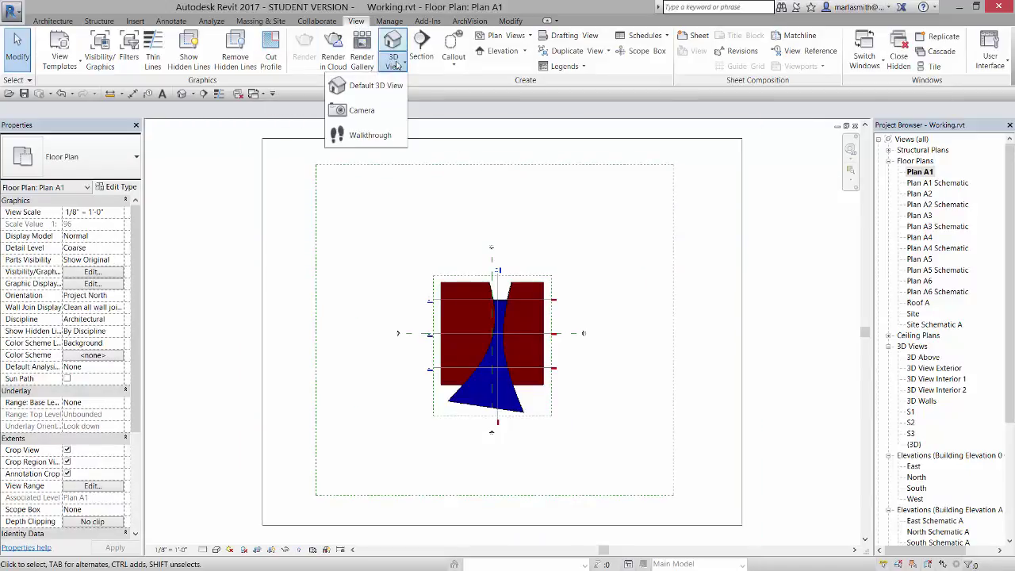
pyautogui.click(371, 112)
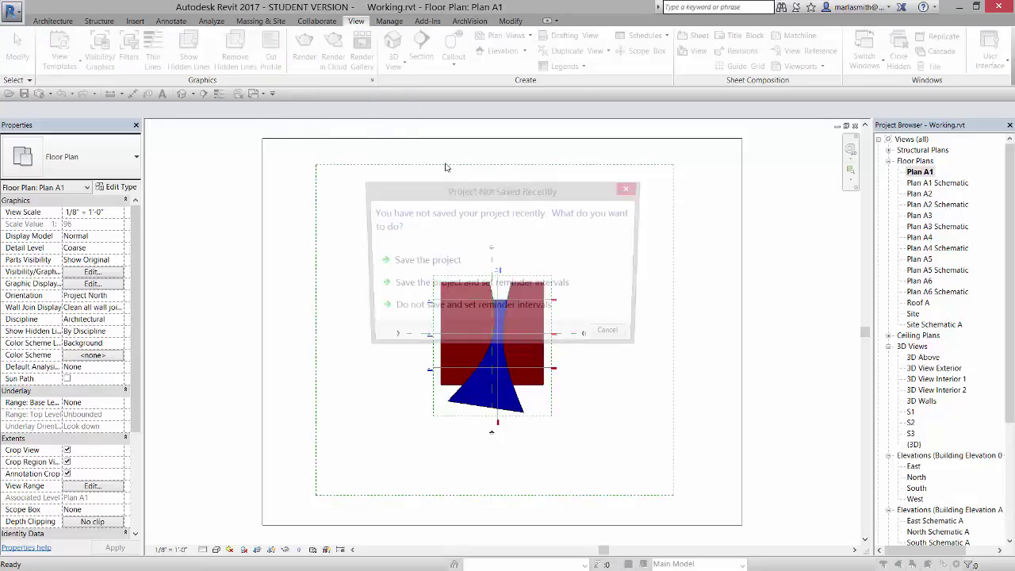
pyautogui.click(614, 336)
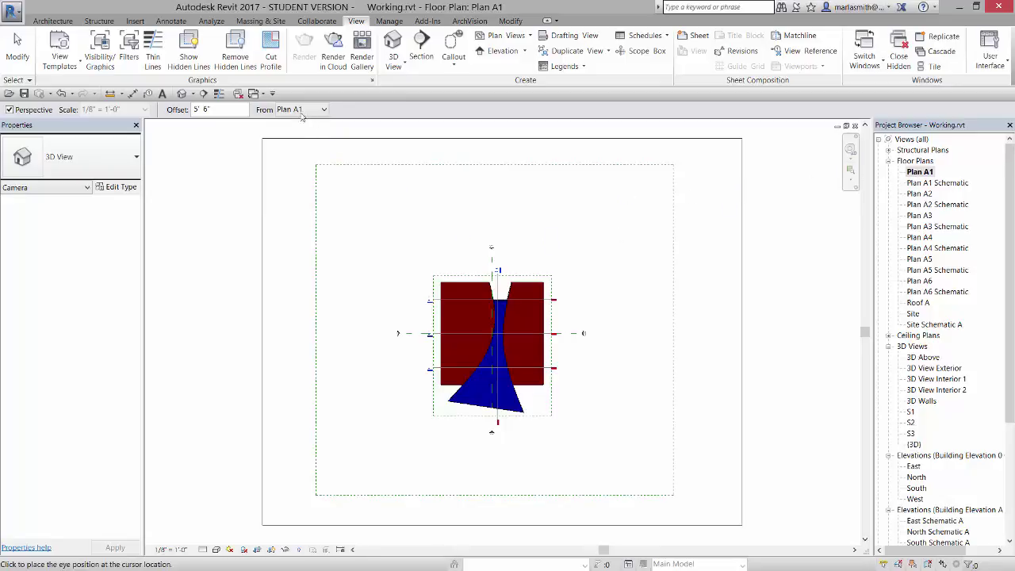
pyautogui.click(636, 188)
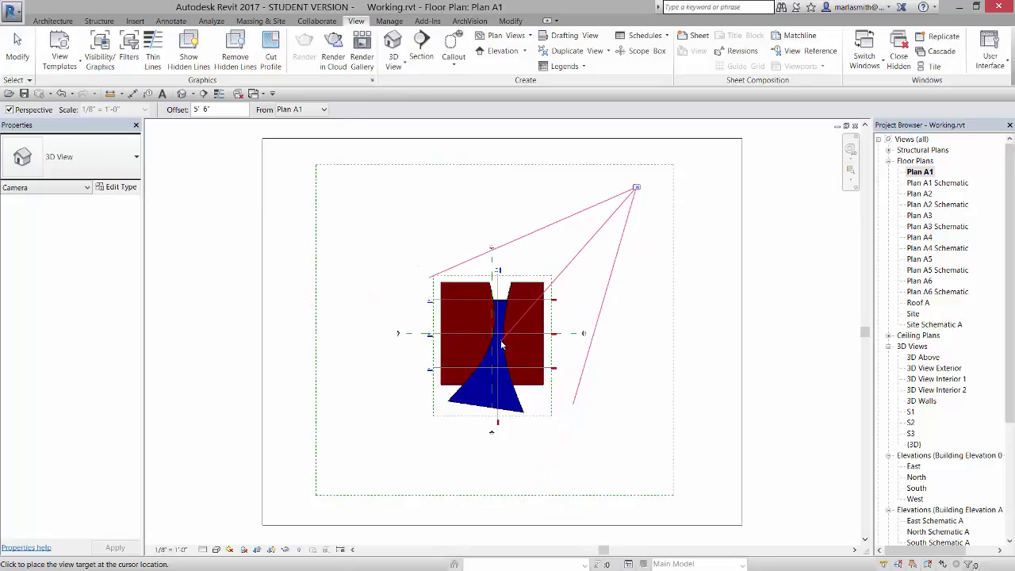
pyautogui.click(413, 411)
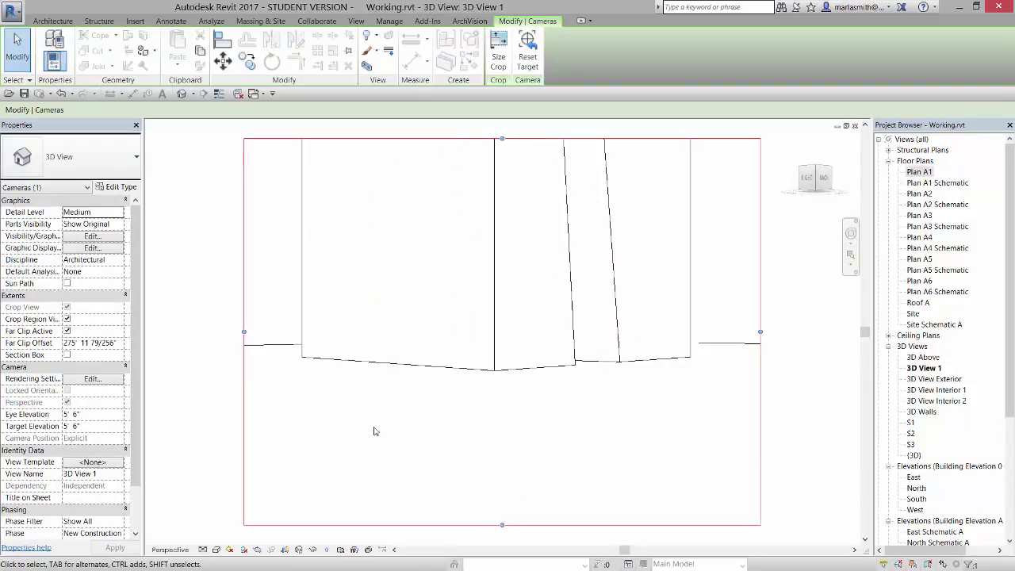
# Switch 3D View 1 to the Shaded visual style and zoom out to reframe it
pyautogui.click(217, 550)
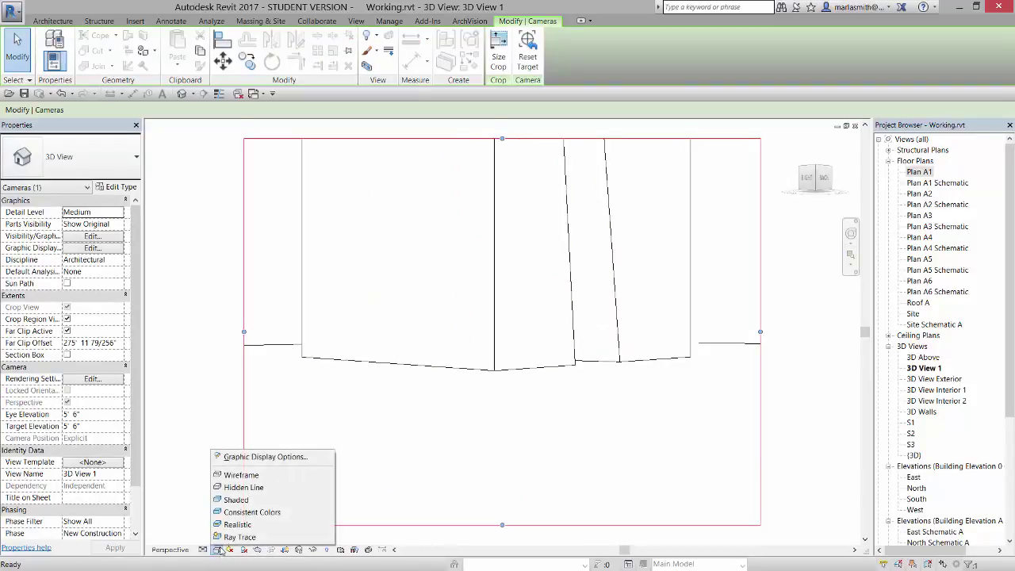
pyautogui.click(256, 498)
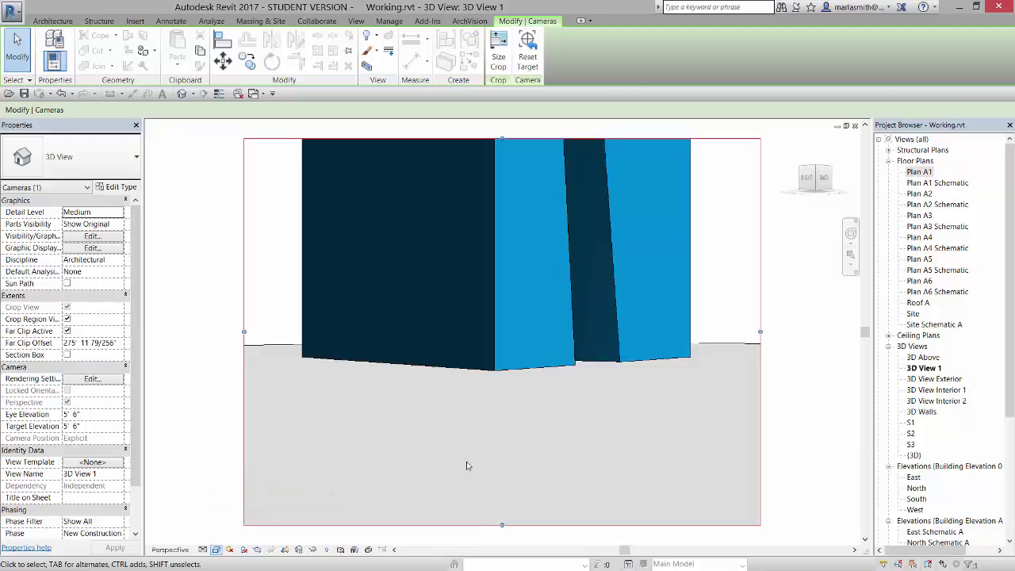
pyautogui.click(278, 292)
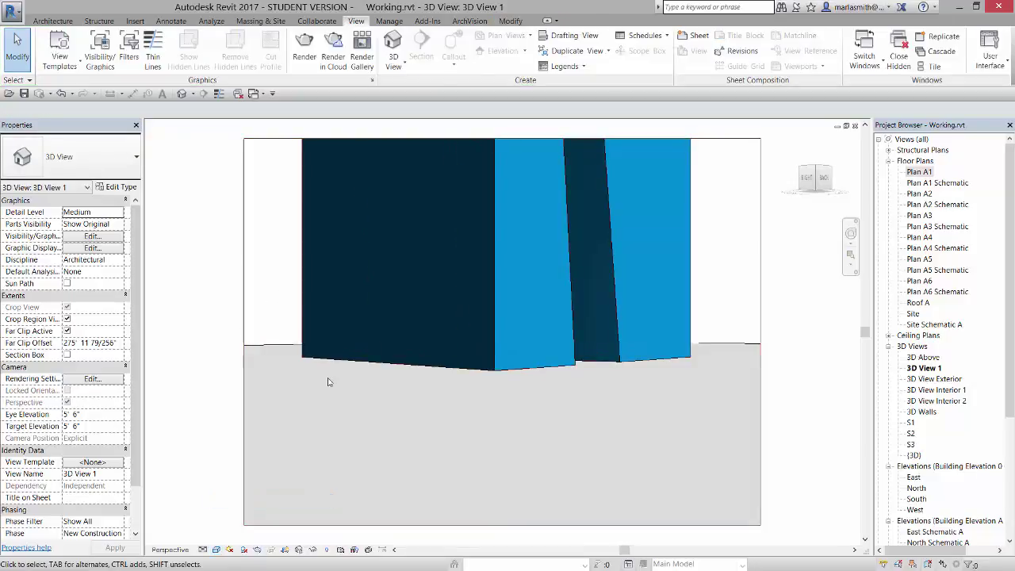
pyautogui.scroll(-3, 446, 396)
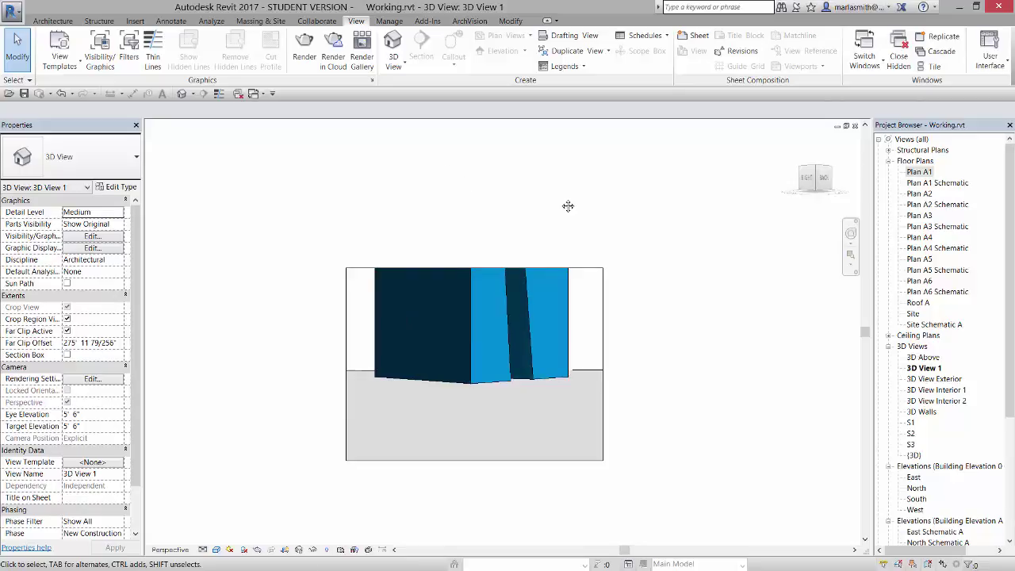
pyautogui.moveTo(568, 207); pyautogui.dragTo(584, 213, button='middle')
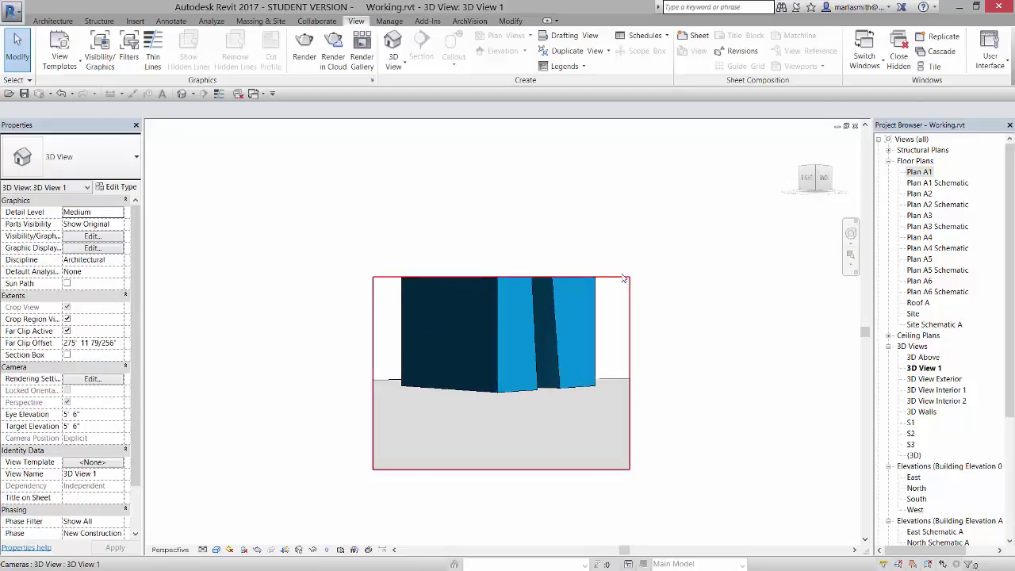
# Enlarge the crop frame up past the roof and outward on both sides
pyautogui.click(622, 277)
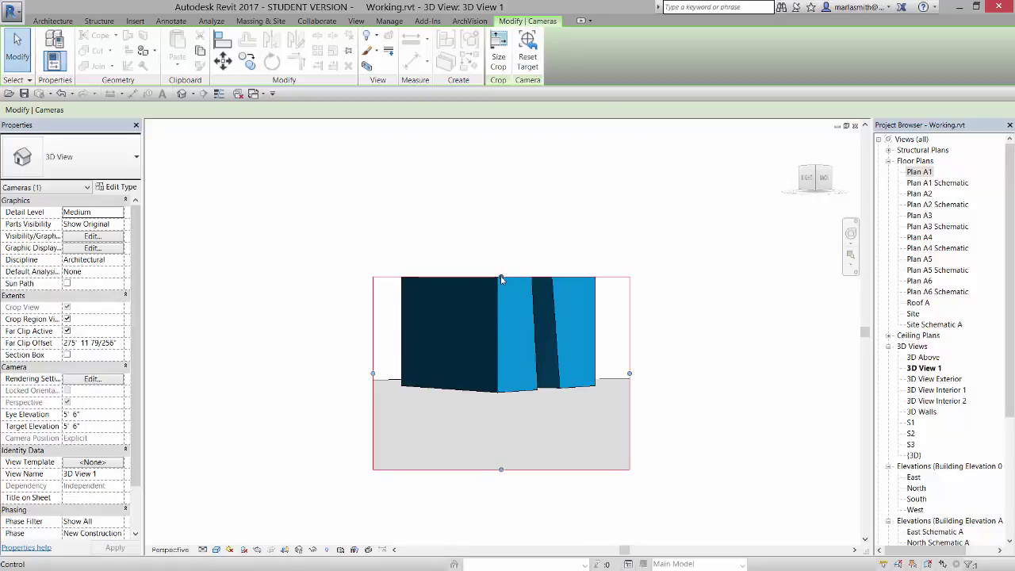
pyautogui.moveTo(501, 277); pyautogui.dragTo(500, 170)
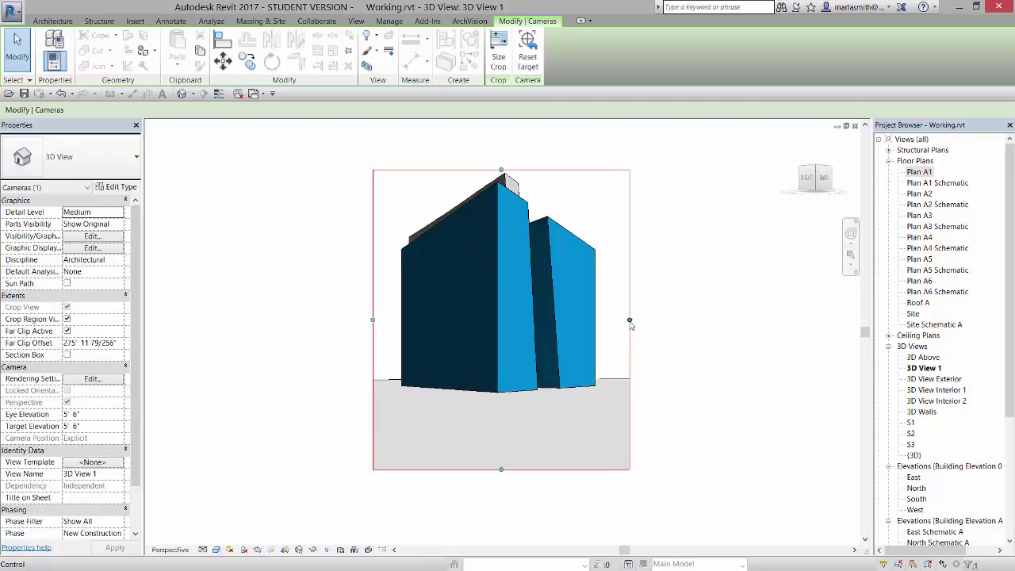
pyautogui.moveTo(630, 321); pyautogui.dragTo(640, 321)
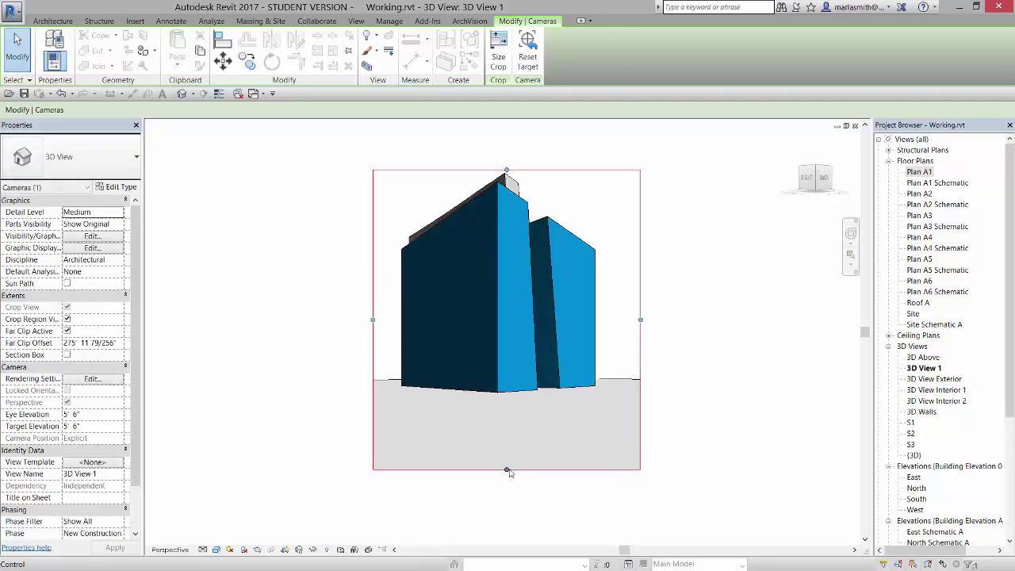
pyautogui.moveTo(507, 471); pyautogui.dragTo(506, 432)
pyautogui.moveTo(372, 301); pyautogui.dragTo(354, 304)
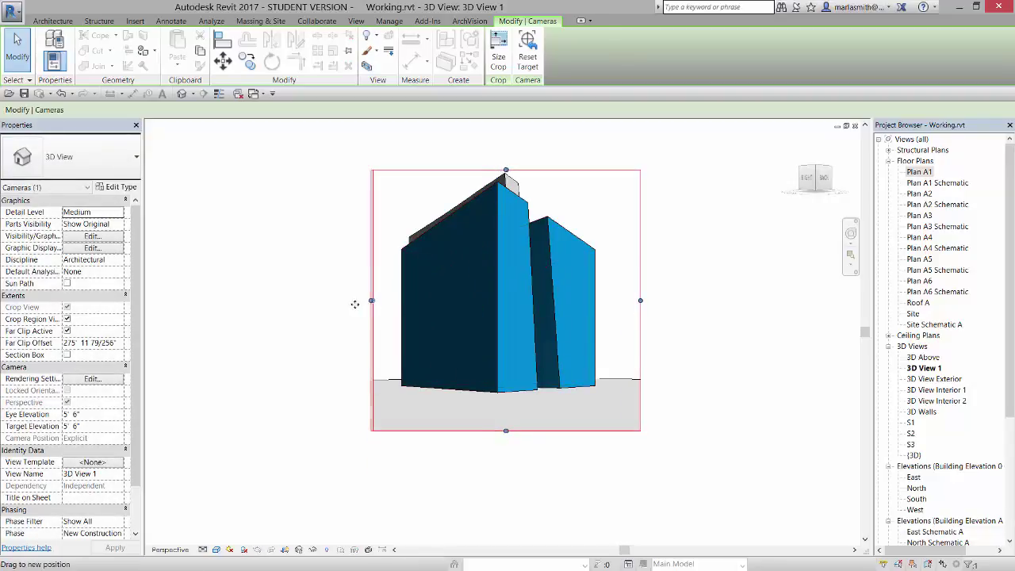
pyautogui.moveTo(496, 170); pyautogui.dragTo(494, 143)
# Orbit 3D View 1 to look at the blue massing from the back
pyautogui.click(709, 283)
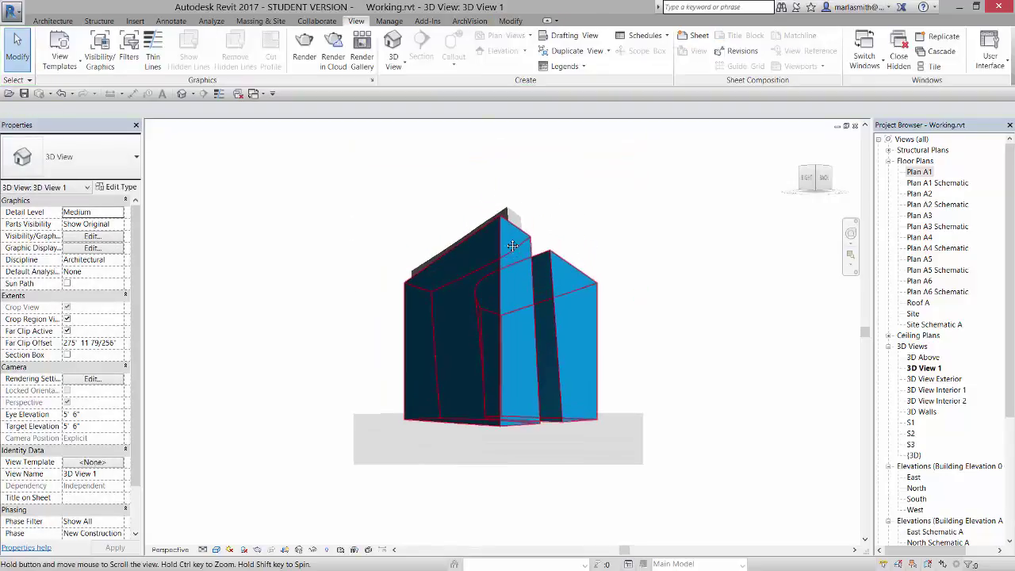
pyautogui.moveTo(512, 246); pyautogui.dragTo(546, 214, button='middle')
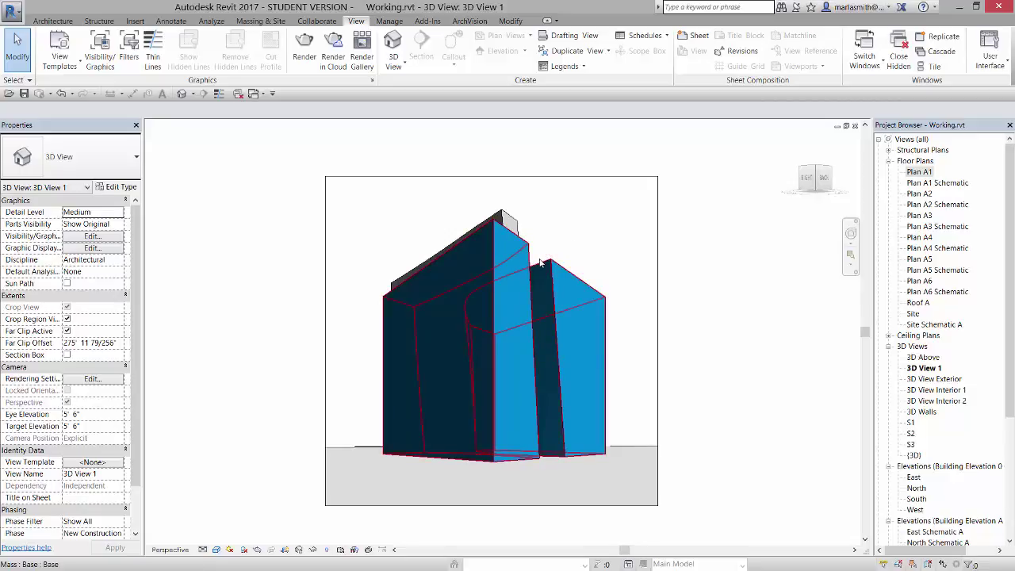
pyautogui.moveTo(542, 253)
pyautogui.keyDown('shift'); pyautogui.mouseDown(button='middle')
pyautogui.moveTo(515, 280)
pyautogui.moveTo(533, 313)
pyautogui.mouseUp(button='middle'); pyautogui.keyUp('shift')
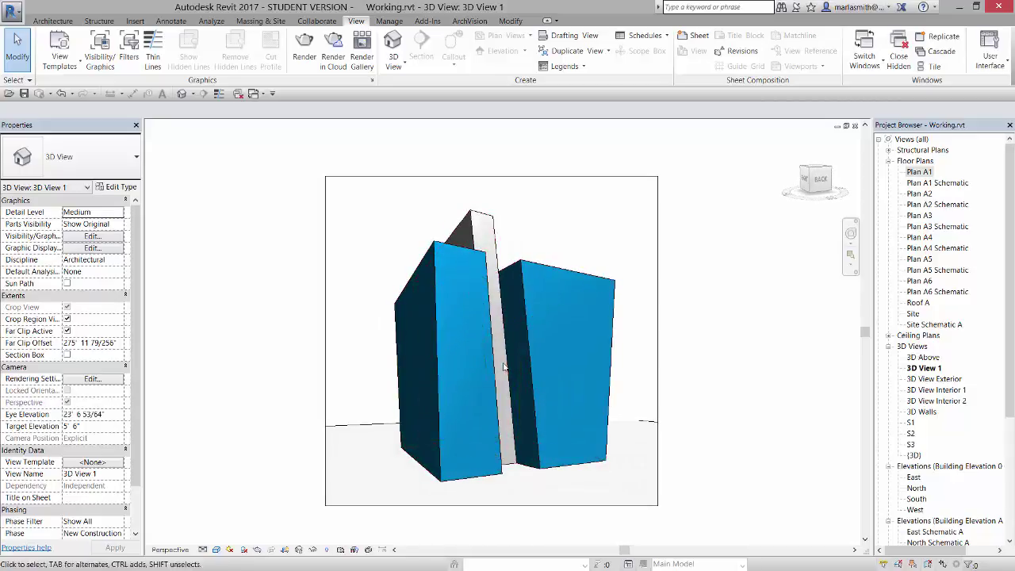
pyautogui.keyDown('shift'); pyautogui.moveTo(503, 354); pyautogui.dragTo(489, 362, button='middle'); pyautogui.keyUp('shift')
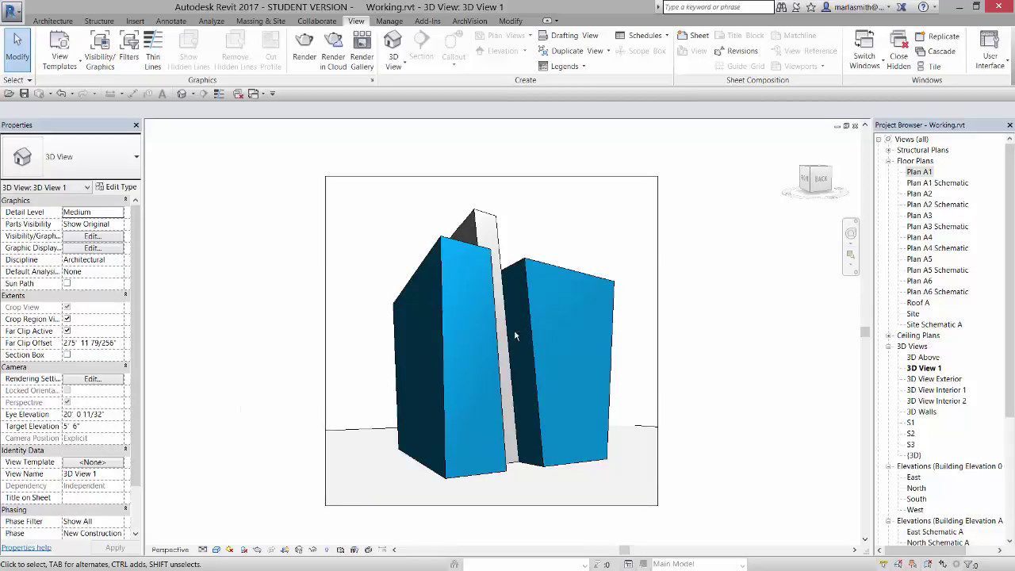
pyautogui.moveTo(511, 340)
pyautogui.keyDown('shift'); pyautogui.mouseDown(button='middle')
pyautogui.moveTo(500, 331)
pyautogui.moveTo(446, 345)
pyautogui.moveTo(476, 352)
pyautogui.moveTo(469, 356)
pyautogui.moveTo(133, 420)
pyautogui.mouseUp(button='middle'); pyautogui.keyUp('shift')
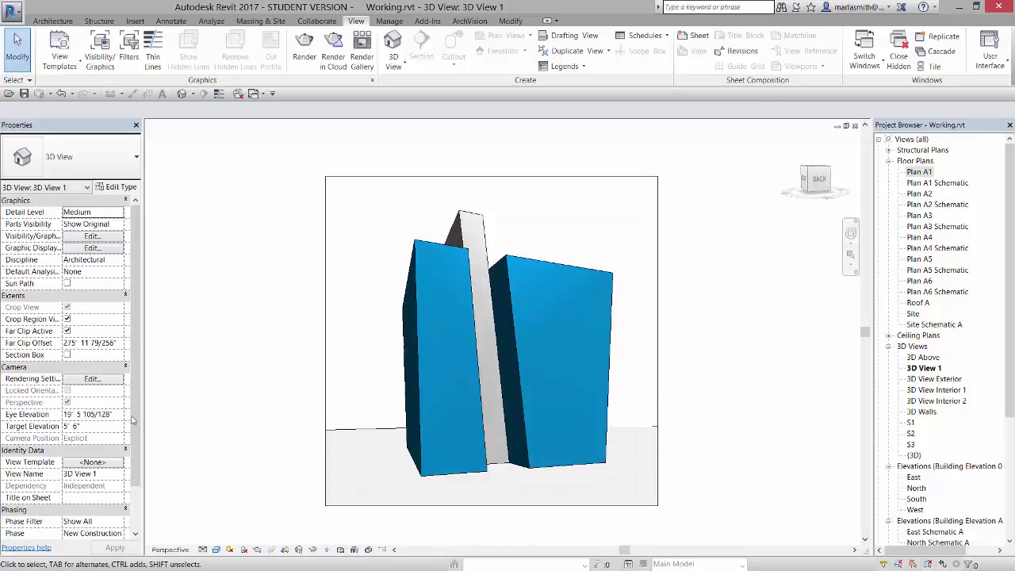
# Set the Eye Elevation to 5' and pull the crop frame's right edge inward
pyautogui.click(113, 414)
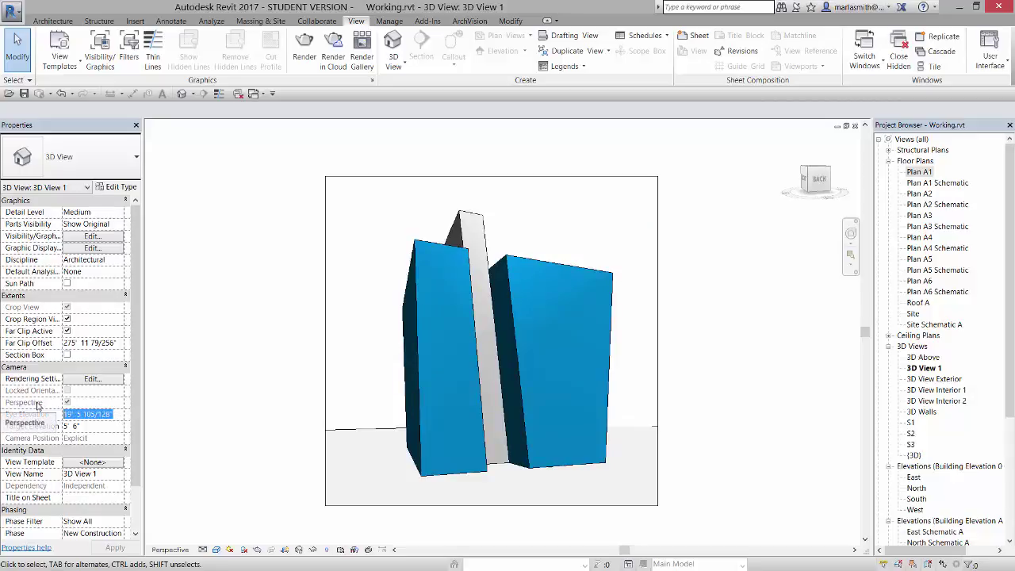
pyautogui.write("5' 6")
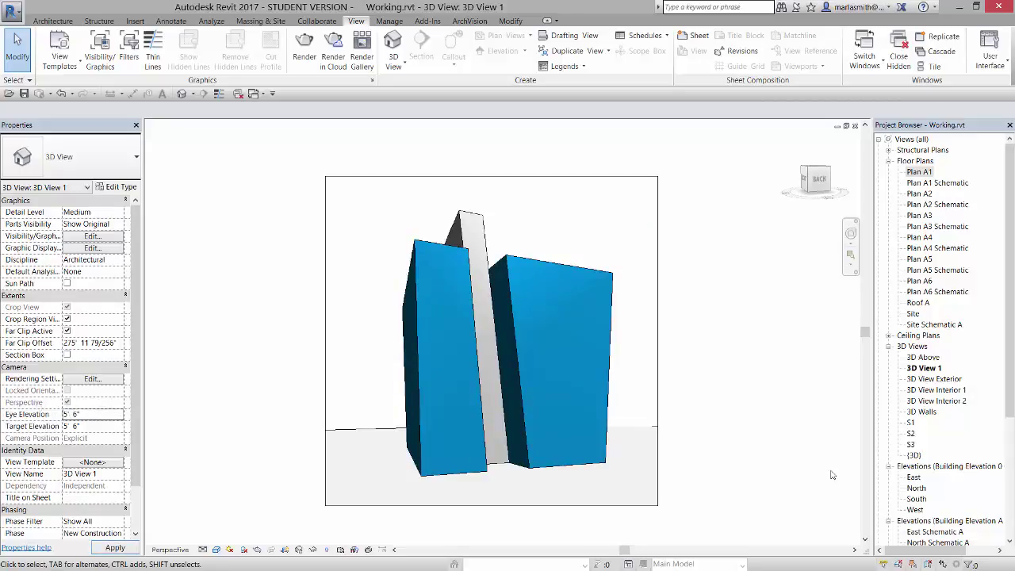
pyautogui.press('Return')
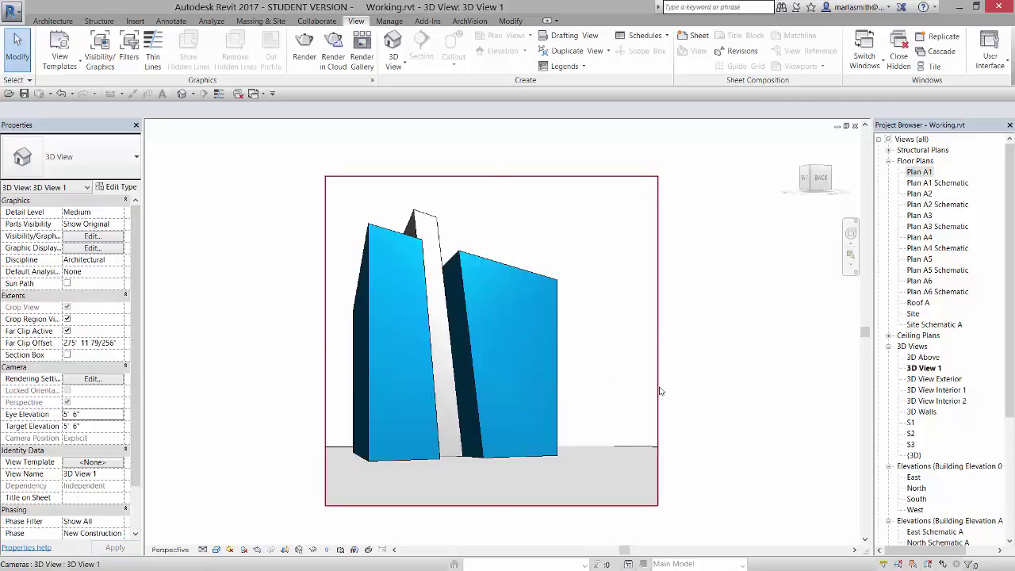
pyautogui.click(658, 388)
pyautogui.moveTo(657, 341); pyautogui.dragTo(603, 343)
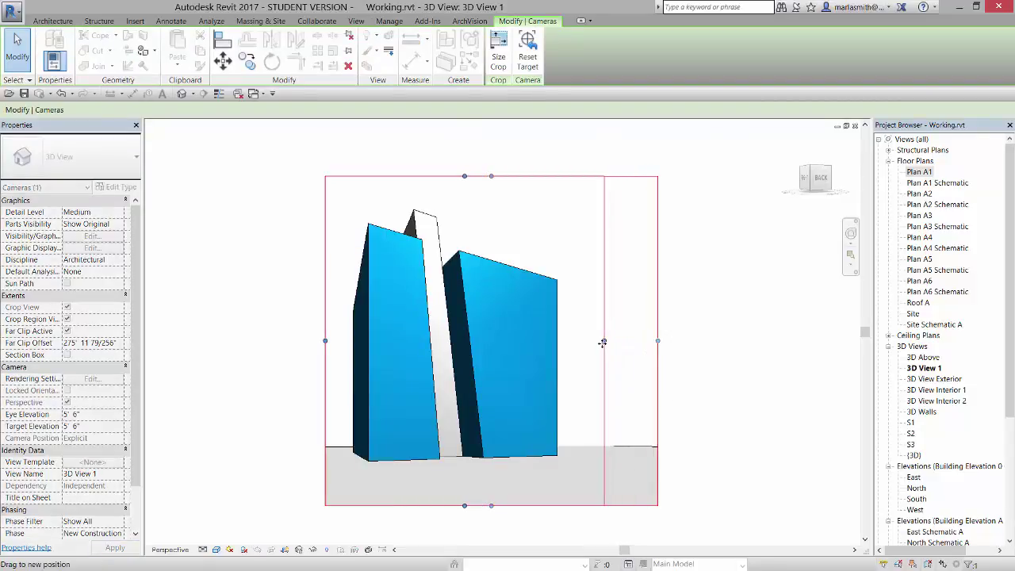
pyautogui.click(703, 356)
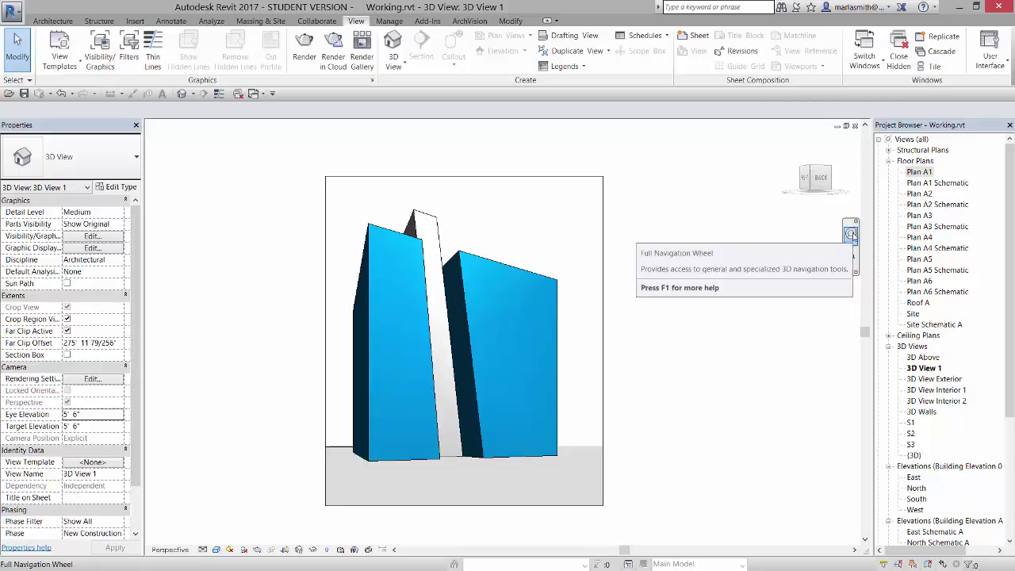
# Zoom the camera closer to the building and raise its height with the navigation wheel
pyautogui.click(850, 234)
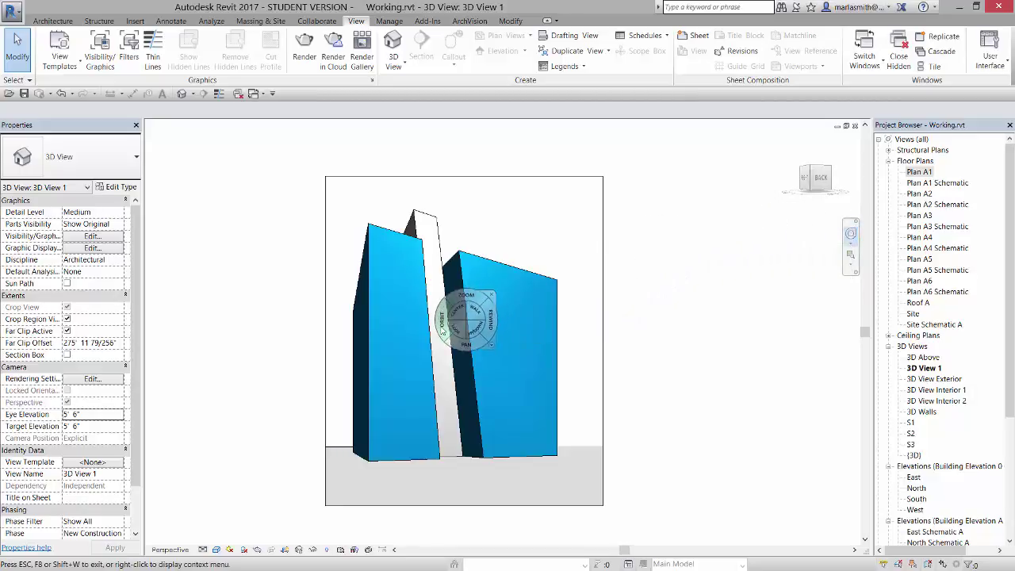
pyautogui.click(463, 297)
pyautogui.moveTo(464, 298)
pyautogui.mouseDown()
pyautogui.moveTo(469, 317)
pyautogui.moveTo(433, 334)
pyautogui.moveTo(463, 337)
pyautogui.moveTo(501, 368)
pyautogui.moveTo(485, 364)
pyautogui.moveTo(487, 322)
pyautogui.moveTo(492, 351)
pyautogui.mouseUp()
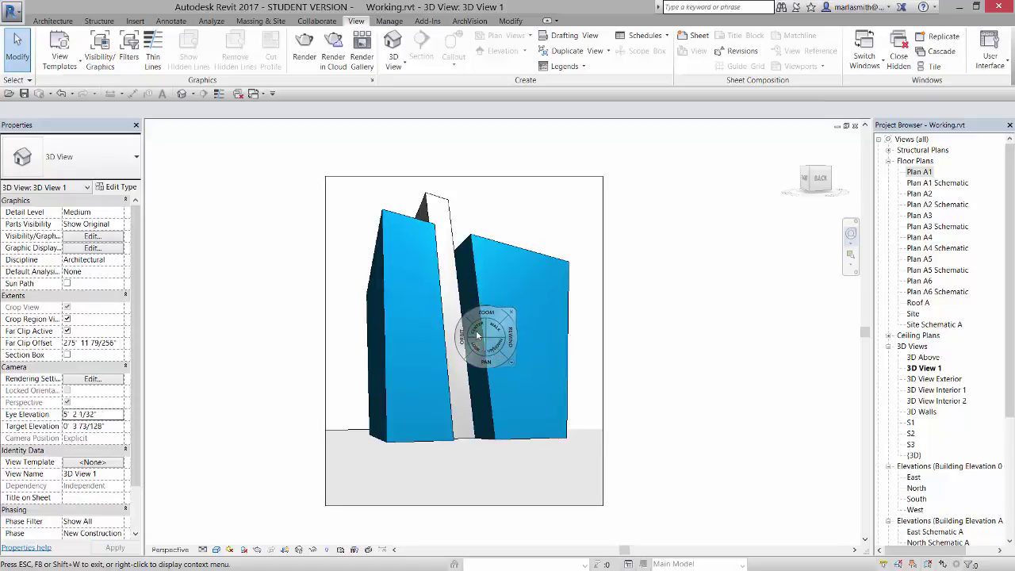
pyautogui.moveTo(493, 347)
pyautogui.mouseDown()
pyautogui.moveTo(493, 363)
pyautogui.moveTo(490, 311)
pyautogui.moveTo(495, 356)
pyautogui.mouseUp()
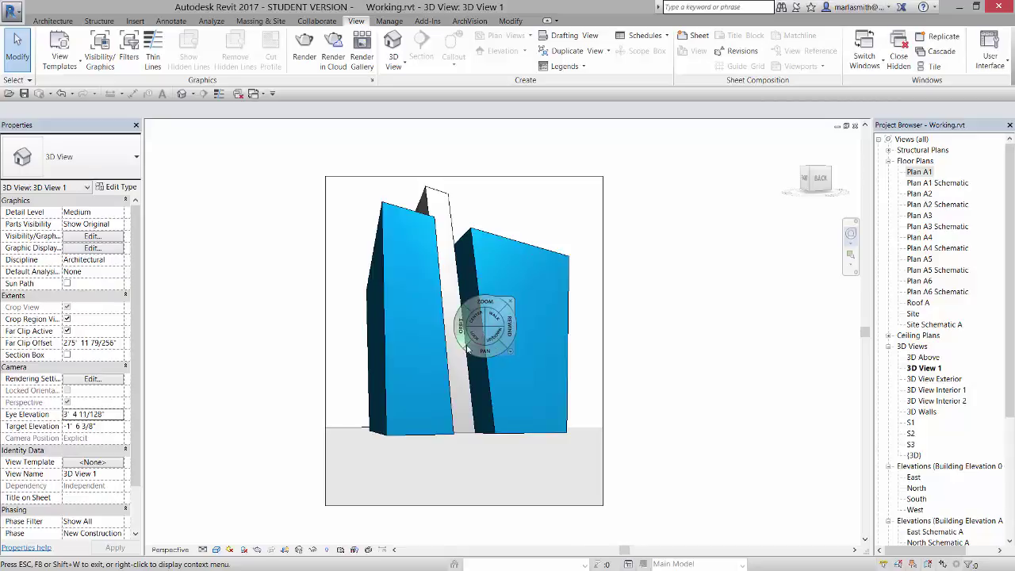
# Turn, re-centre, pan and orbit the camera around the two blue towers
pyautogui.moveTo(466, 347)
pyautogui.mouseDown()
pyautogui.moveTo(477, 340)
pyautogui.moveTo(500, 373)
pyautogui.mouseUp()
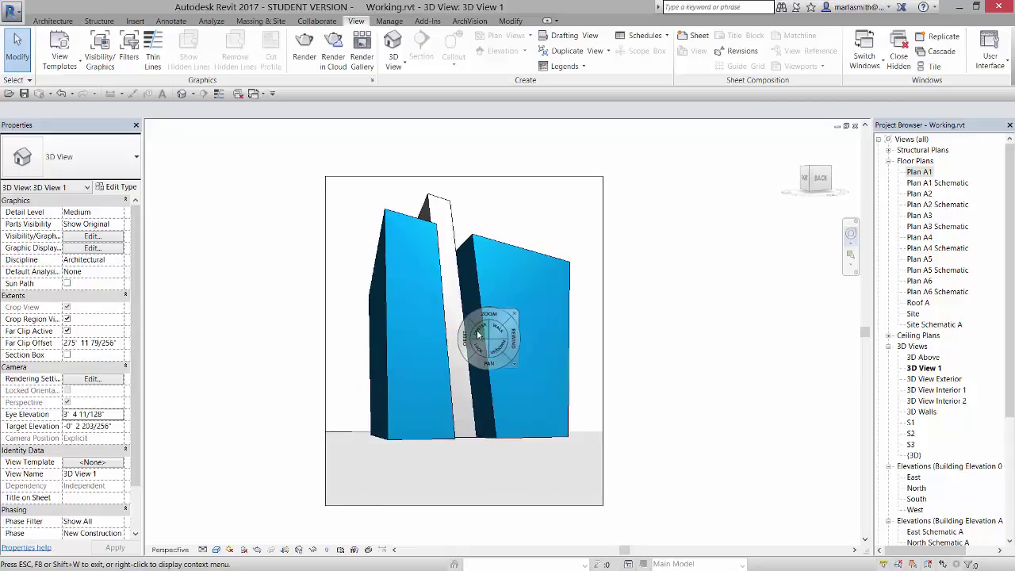
pyautogui.moveTo(477, 336); pyautogui.dragTo(451, 341)
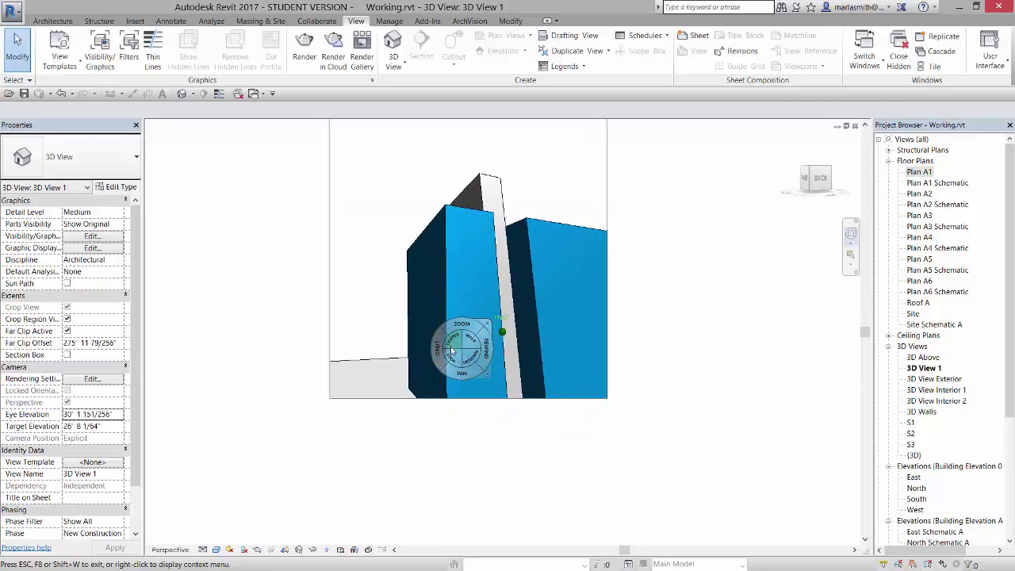
pyautogui.moveTo(465, 374); pyautogui.dragTo(343, 292)
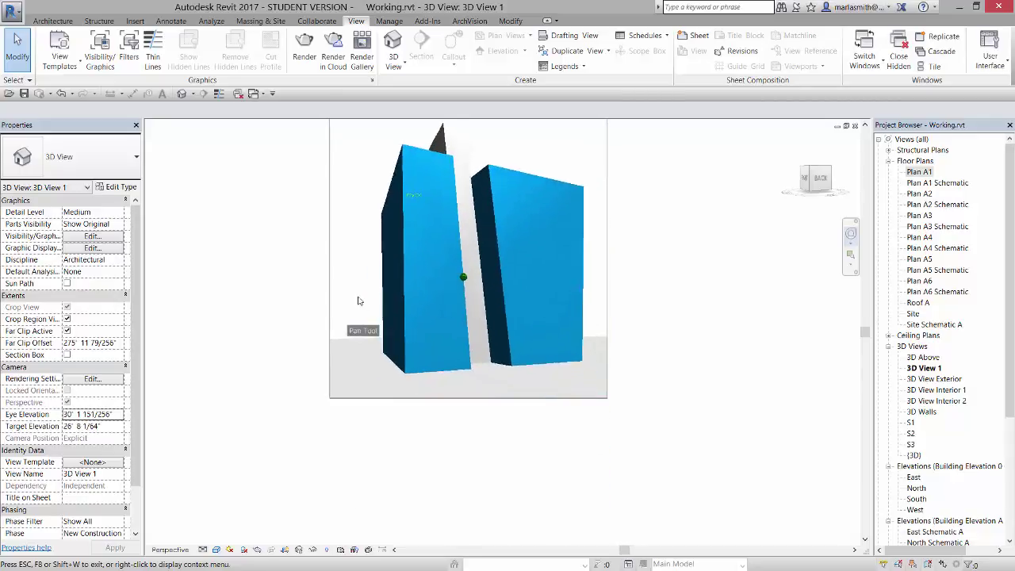
pyautogui.moveTo(319, 271); pyautogui.dragTo(318, 299)
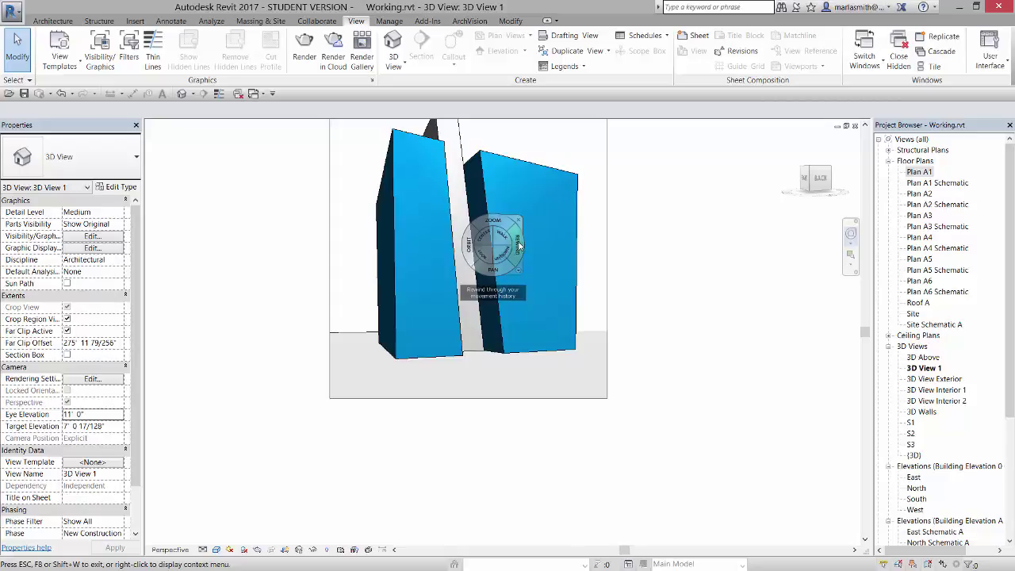
# Rewind 3D View 1 to its original camera position and exit the navigation wheel
pyautogui.moveTo(520, 247); pyautogui.dragTo(347, 245)
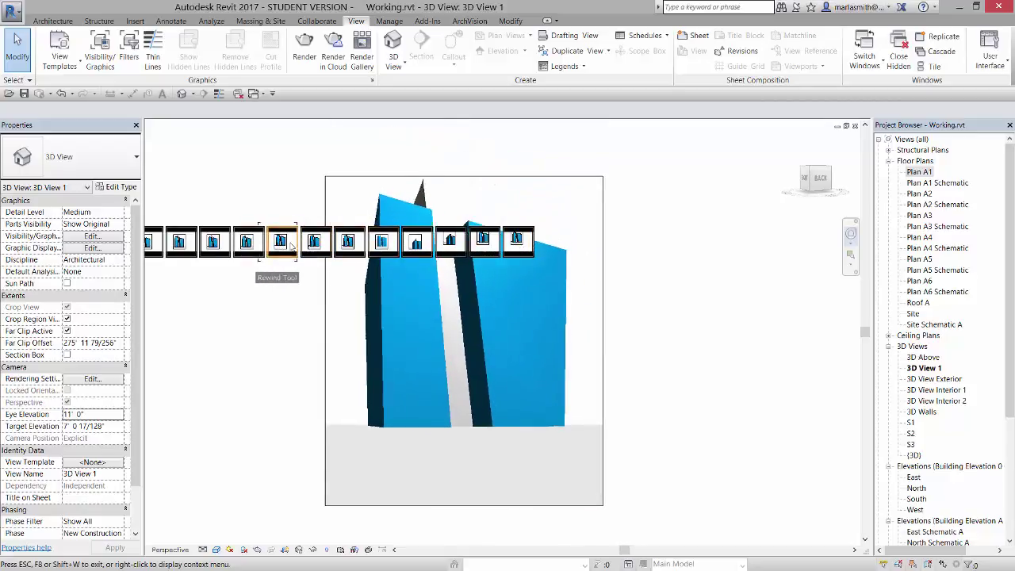
pyautogui.moveTo(347, 246); pyautogui.dragTo(411, 251)
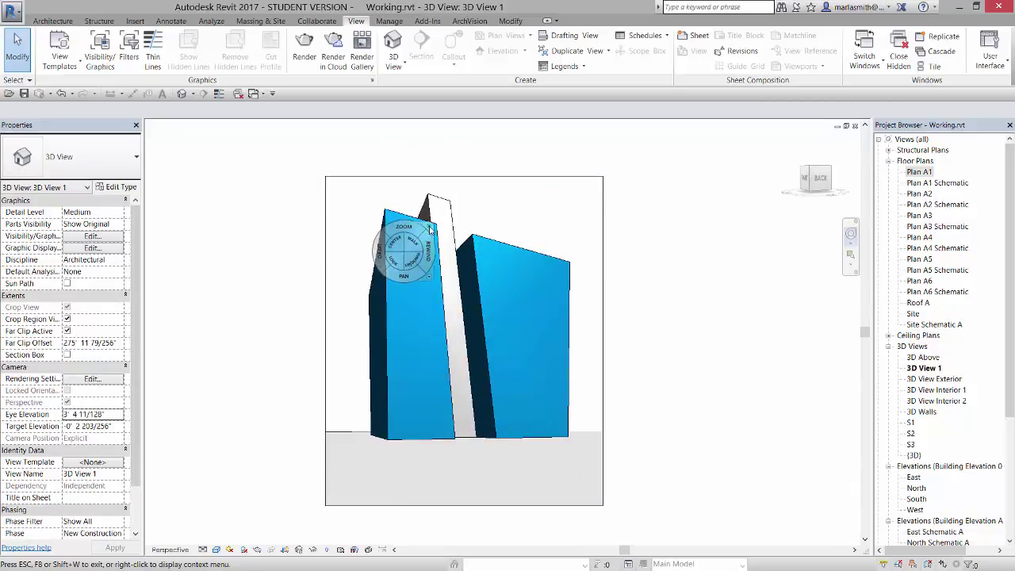
pyautogui.press('Escape')
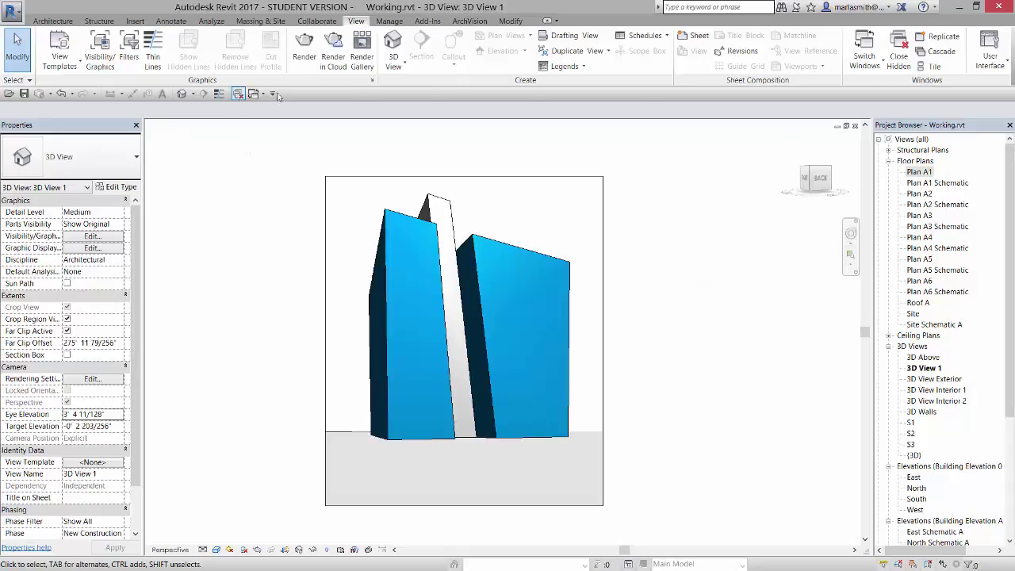
# Open Plan A1 and tile it beside 3D View 1, zoomed to fit (WT, ZA)
pyautogui.doubleClick(929, 176)
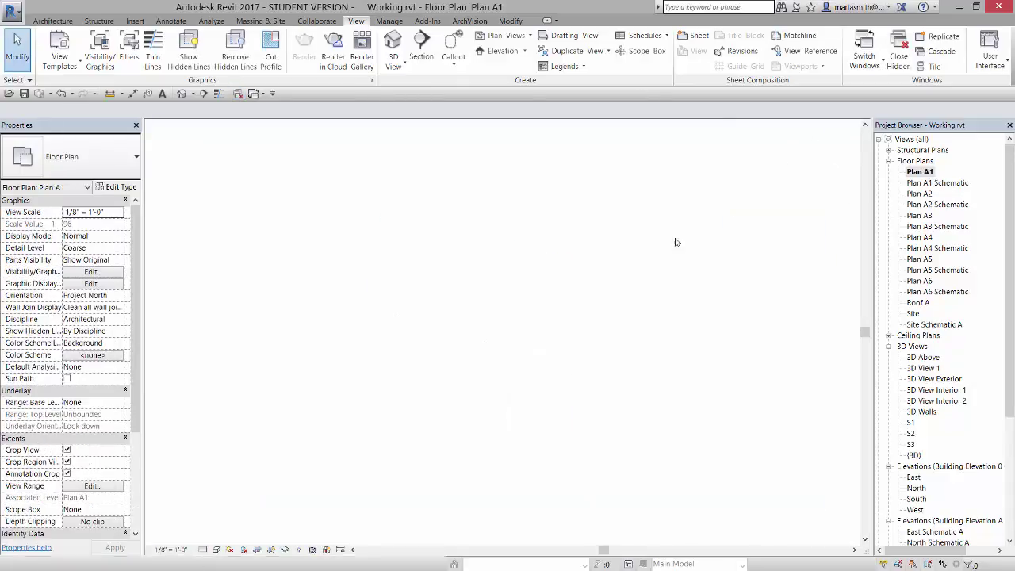
pyautogui.press('w')
pyautogui.press('t')
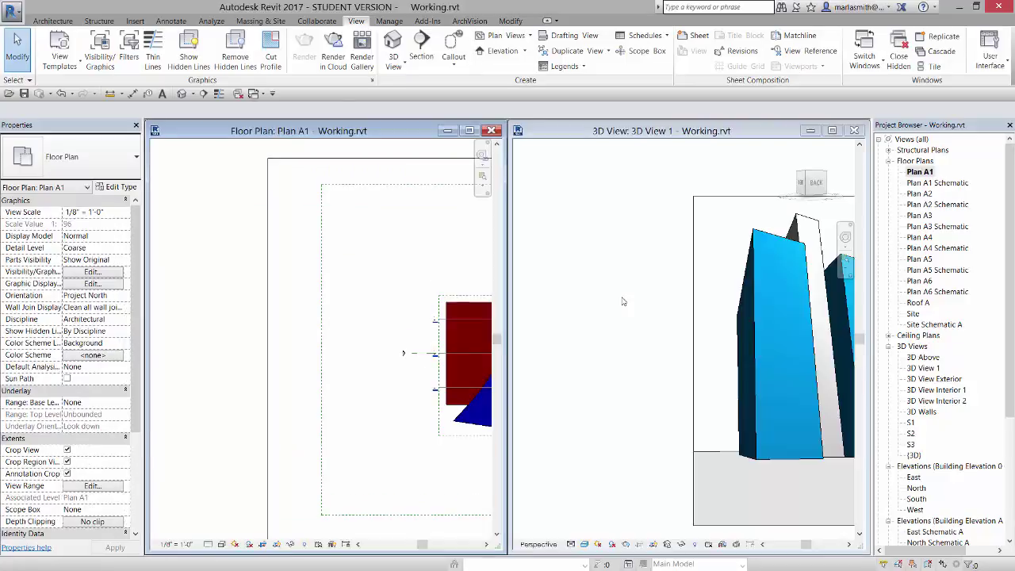
pyautogui.press('z')
pyautogui.press('a')
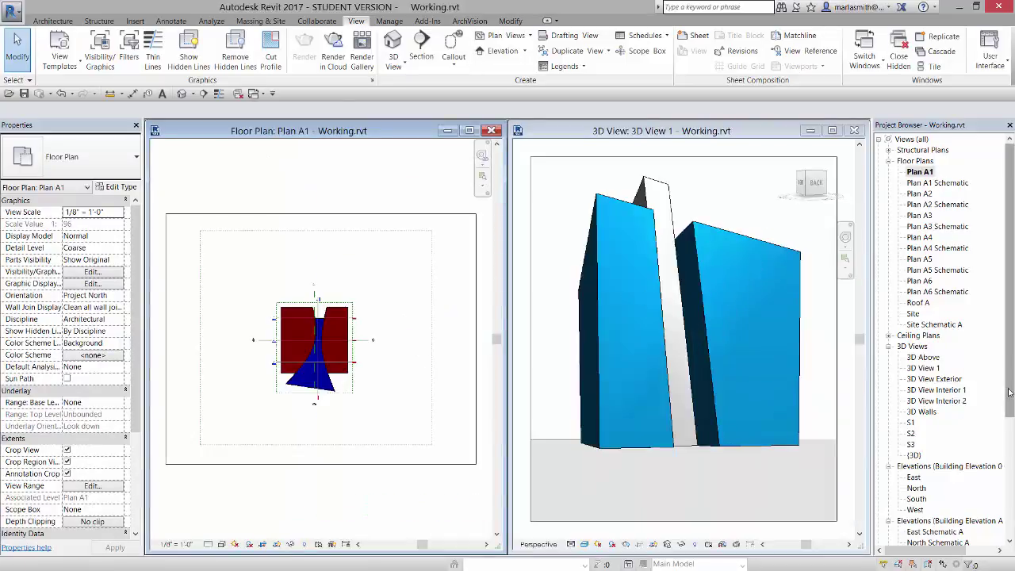
# Add the South elevation, tile all three views zoomed to fit, and activate the plan
pyautogui.scroll(-3, 1008, 411)
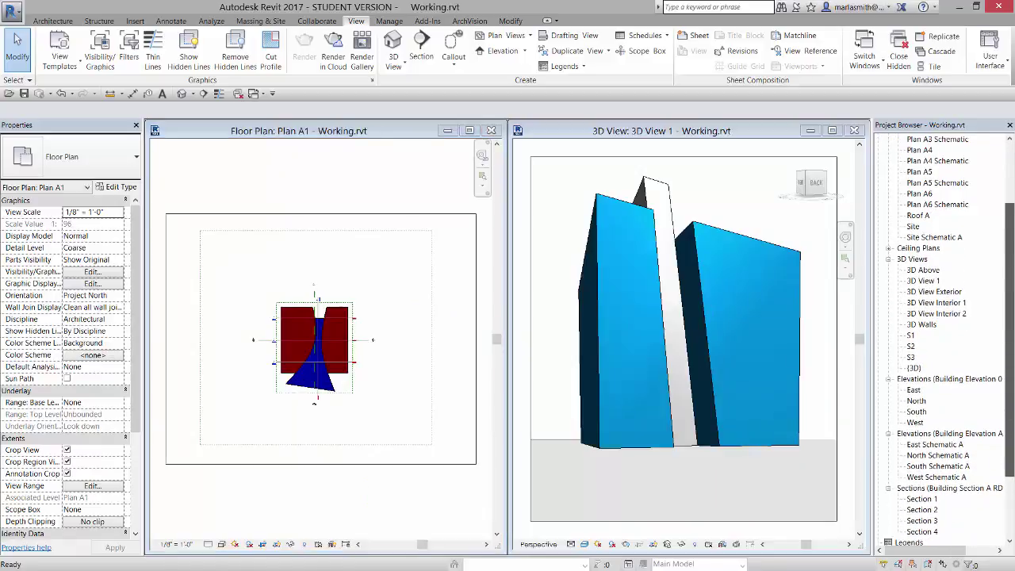
pyautogui.doubleClick(916, 412)
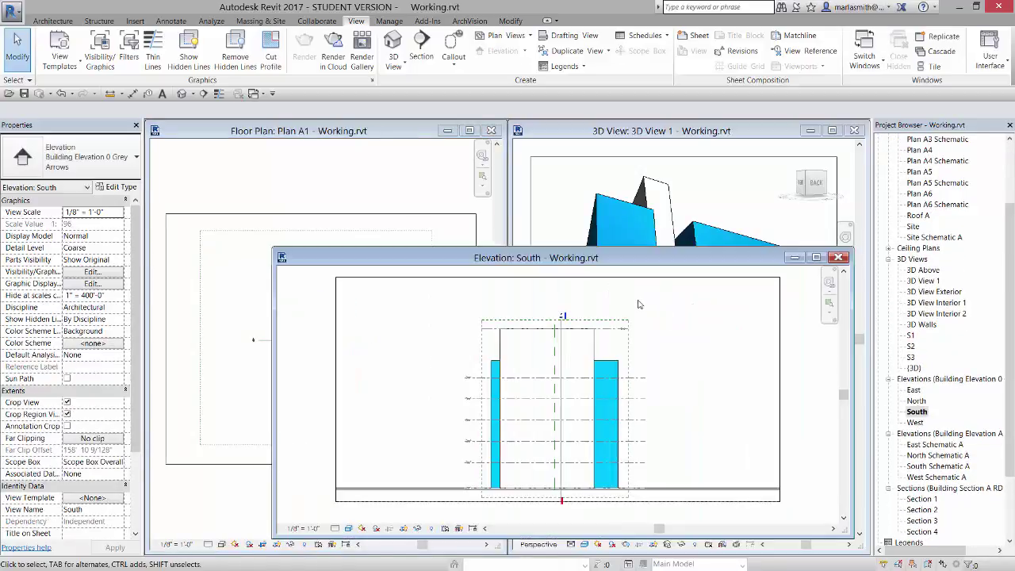
pyautogui.press('w')
pyautogui.press('t')
pyautogui.press('z')
pyautogui.press('a')
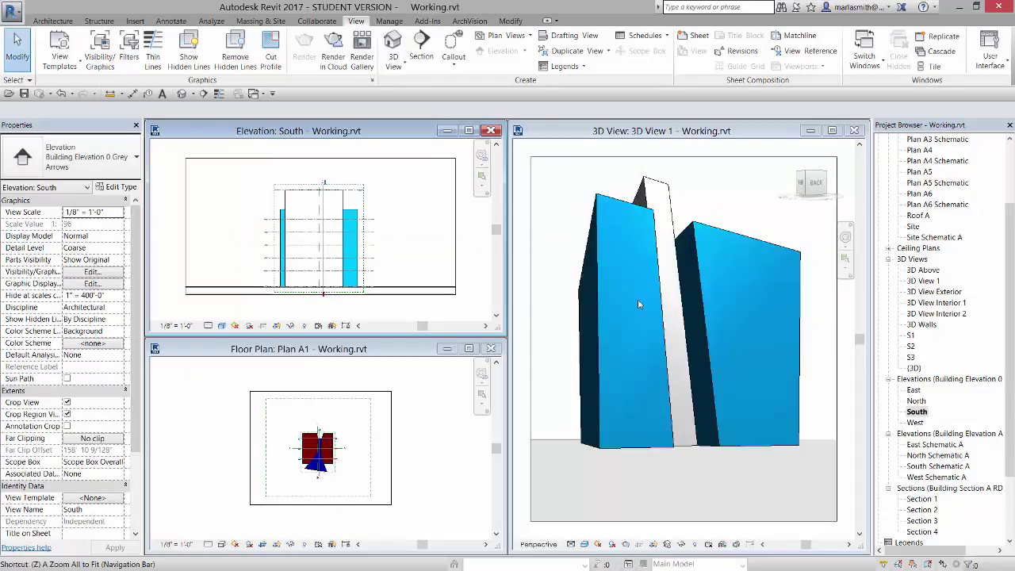
pyautogui.click(369, 428)
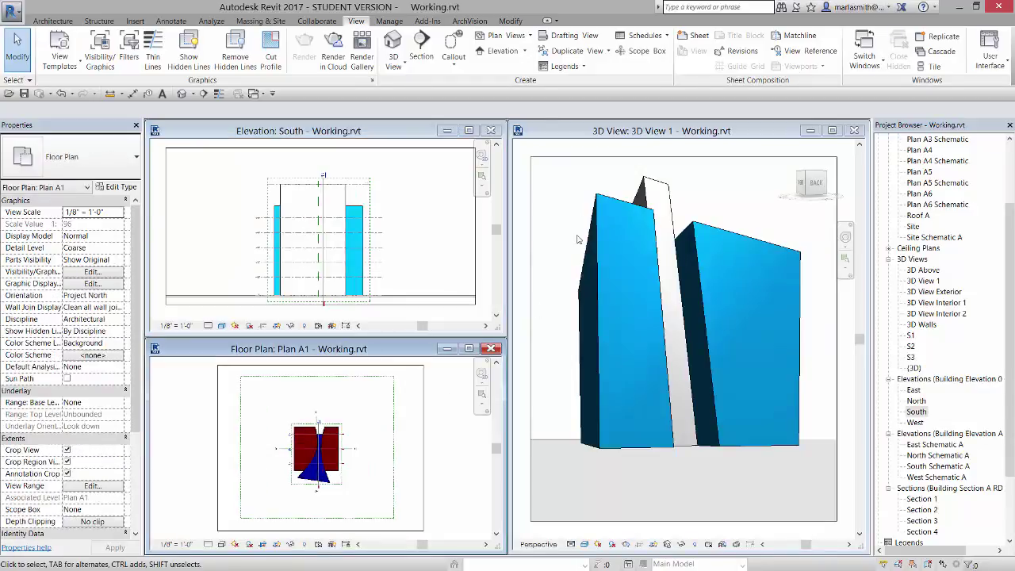
# Set Plan A1 to Do Not Crop View and select the 3D View 1 camera
pyautogui.click(575, 161)
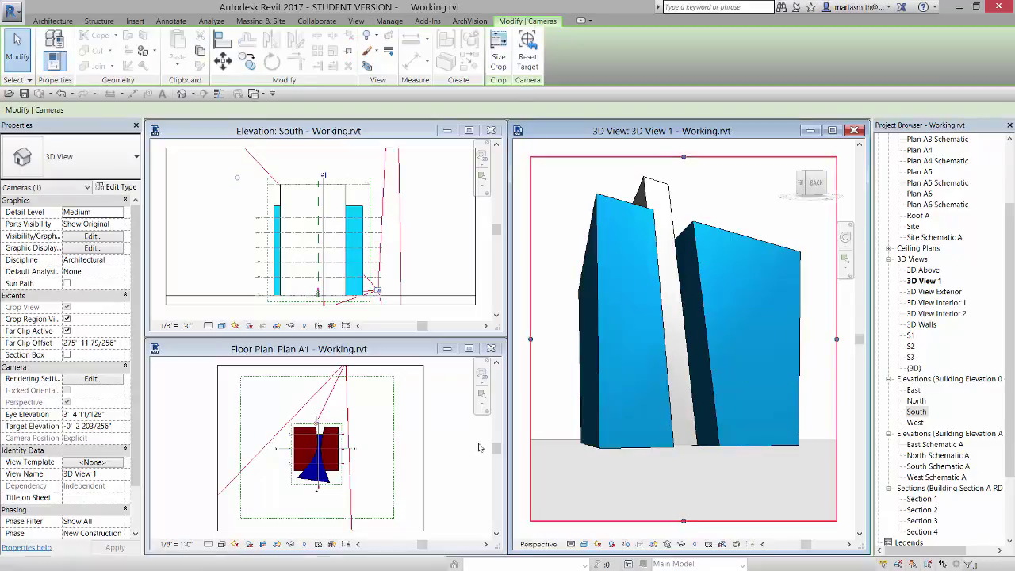
pyautogui.click(370, 409)
pyautogui.click(380, 418)
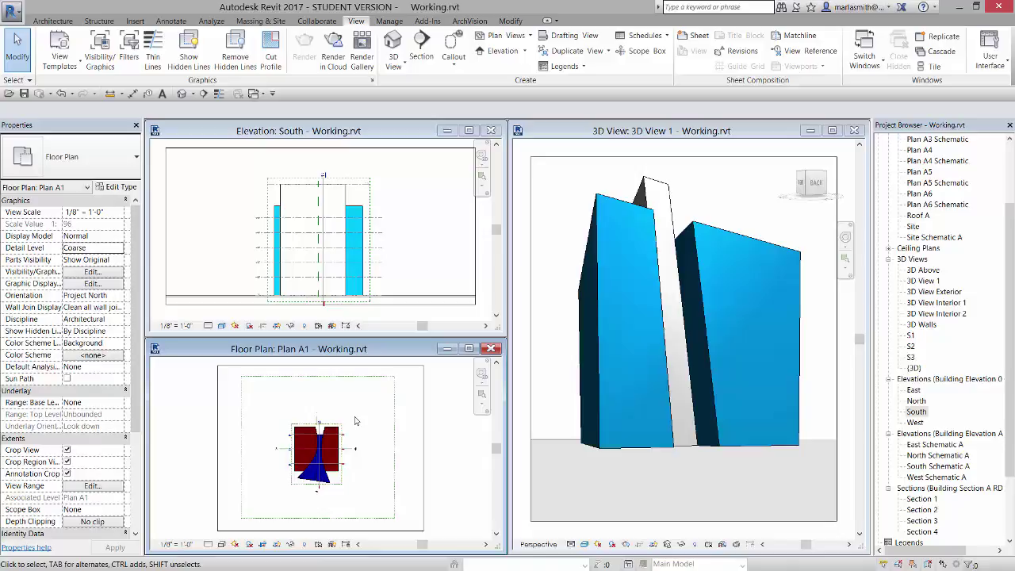
pyautogui.click(643, 165)
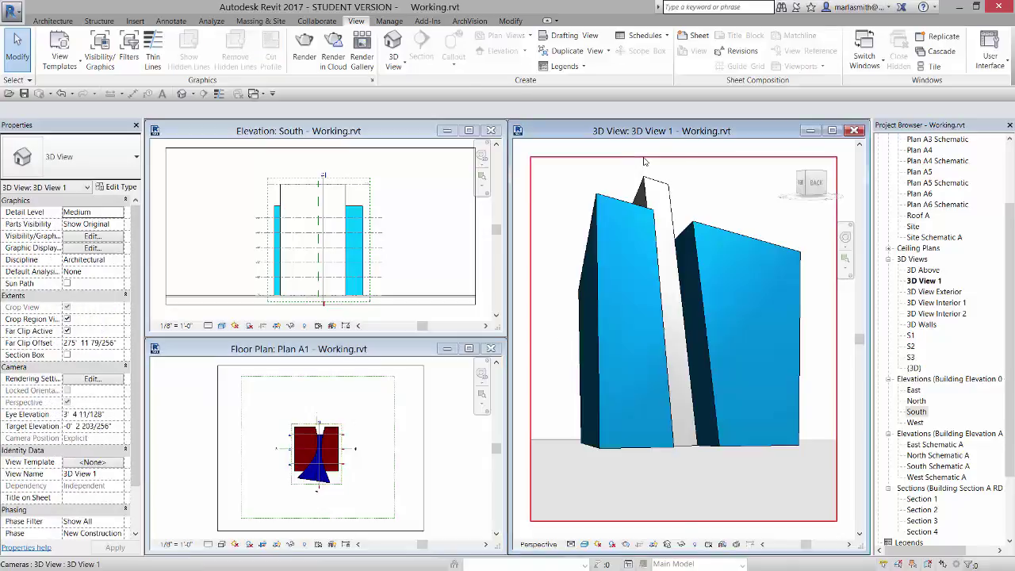
pyautogui.click(643, 157)
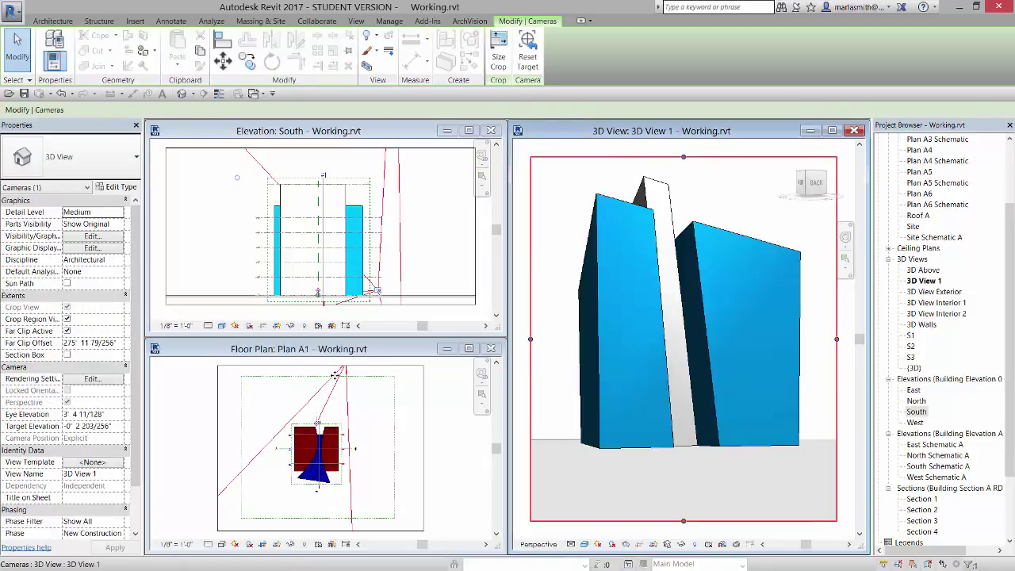
pyautogui.click(412, 353)
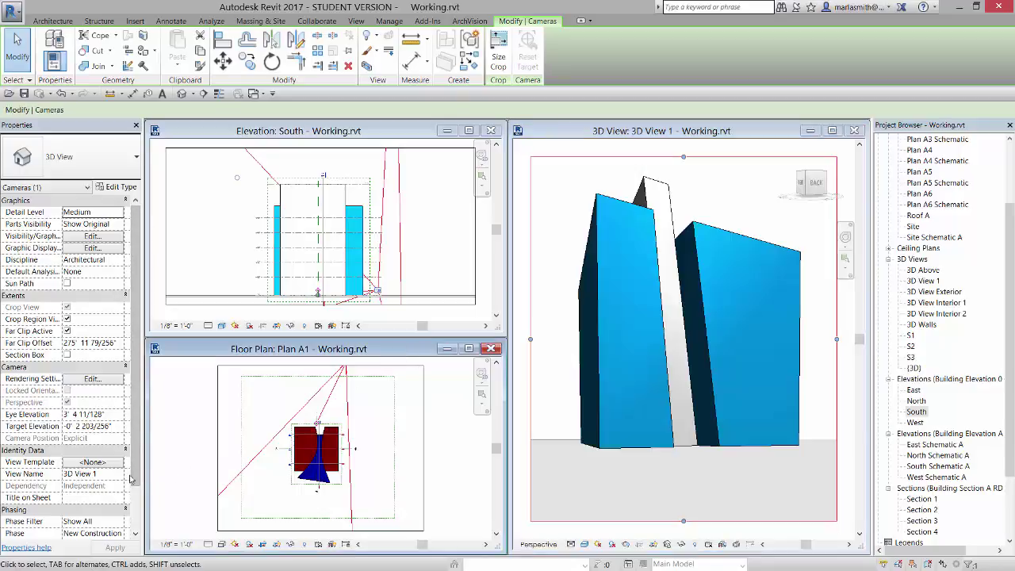
pyautogui.click(197, 460)
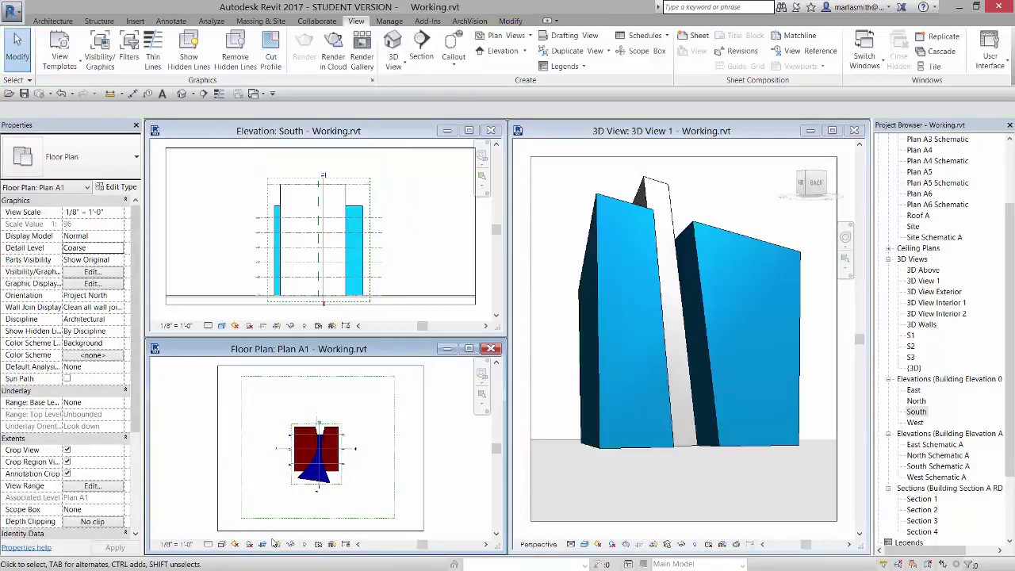
pyautogui.click(262, 545)
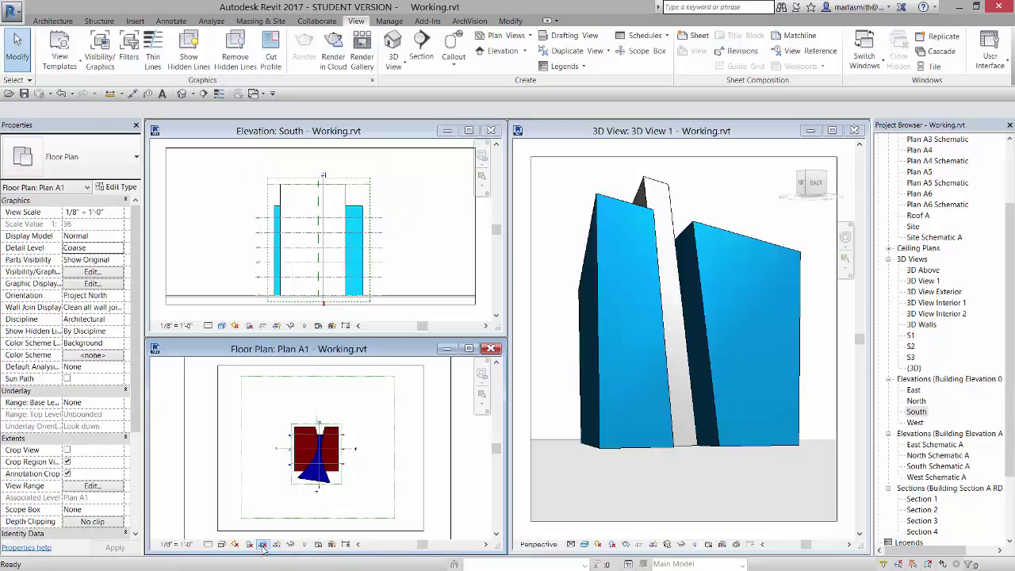
pyautogui.click(632, 157)
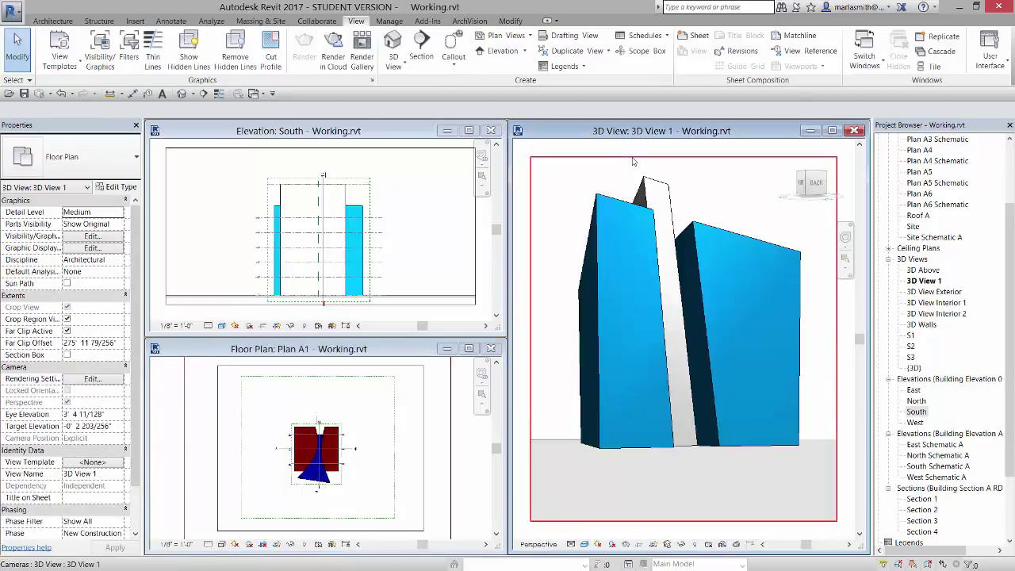
# Move the 3D View 1 camera eye to a new position in Plan A1
pyautogui.click(349, 367)
pyautogui.moveTo(349, 367); pyautogui.dragTo(329, 365)
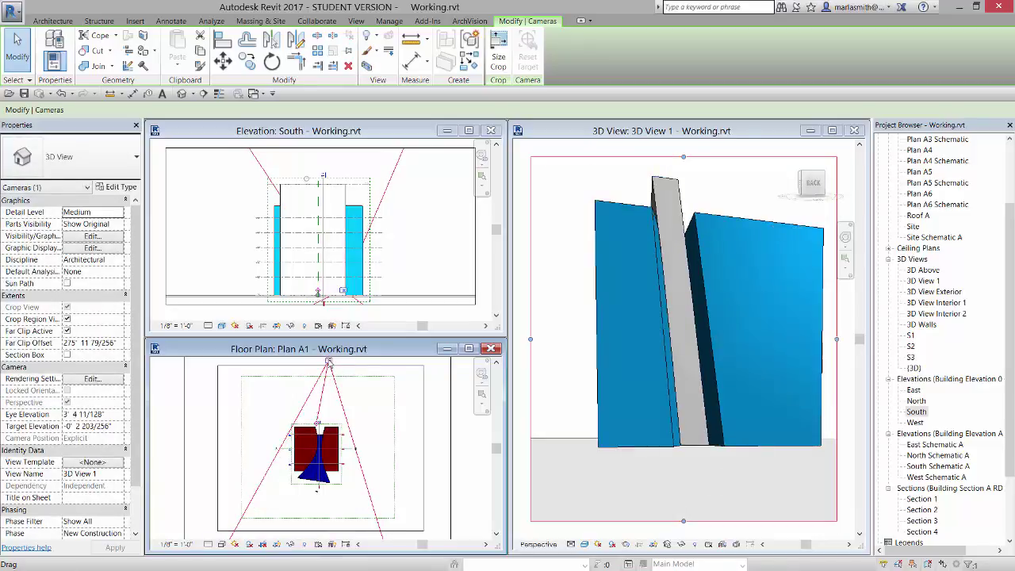
pyautogui.moveTo(328, 363); pyautogui.dragTo(345, 365)
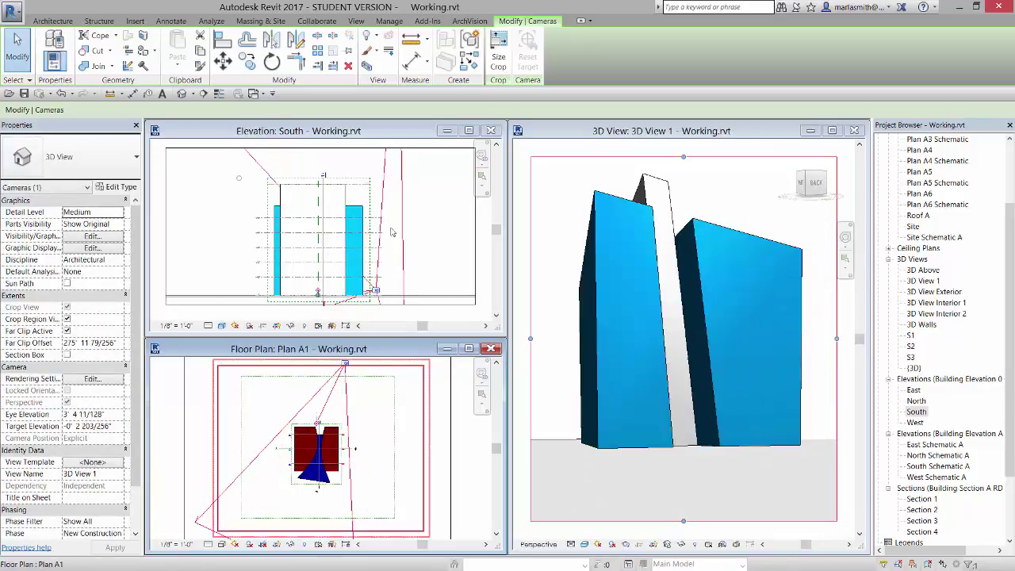
# Adjust the camera eye and target in the South elevation, raising the target to about 14' 10"
pyautogui.click(378, 295)
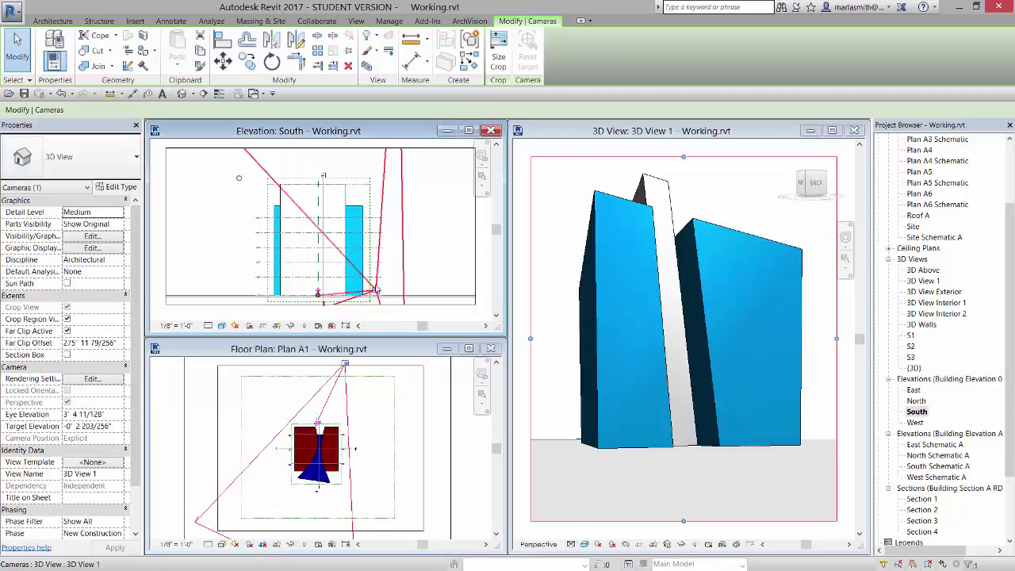
pyautogui.moveTo(378, 295); pyautogui.dragTo(377, 270)
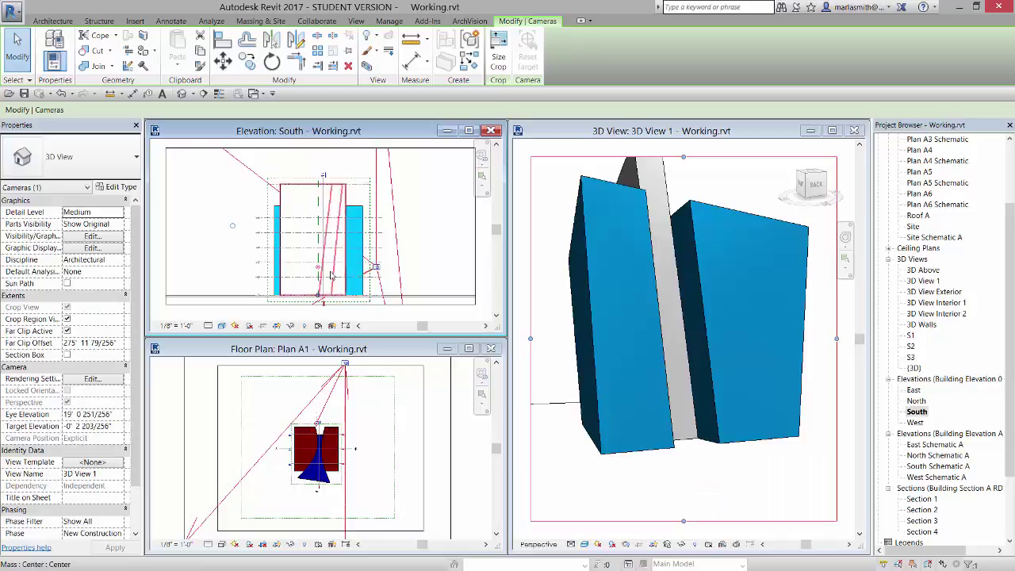
pyautogui.moveTo(320, 272); pyautogui.dragTo(319, 268)
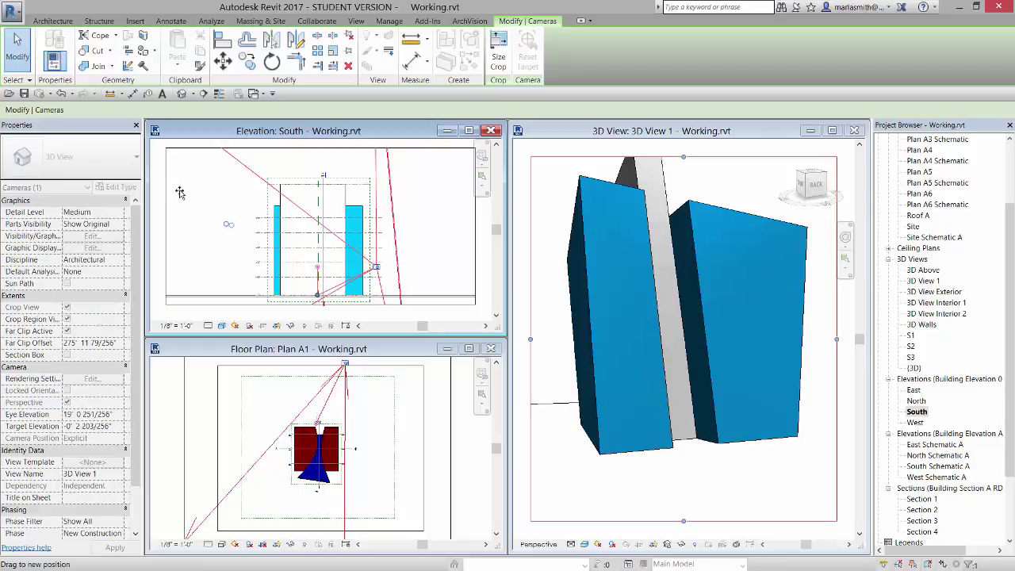
pyautogui.moveTo(206, 201); pyautogui.dragTo(180, 193)
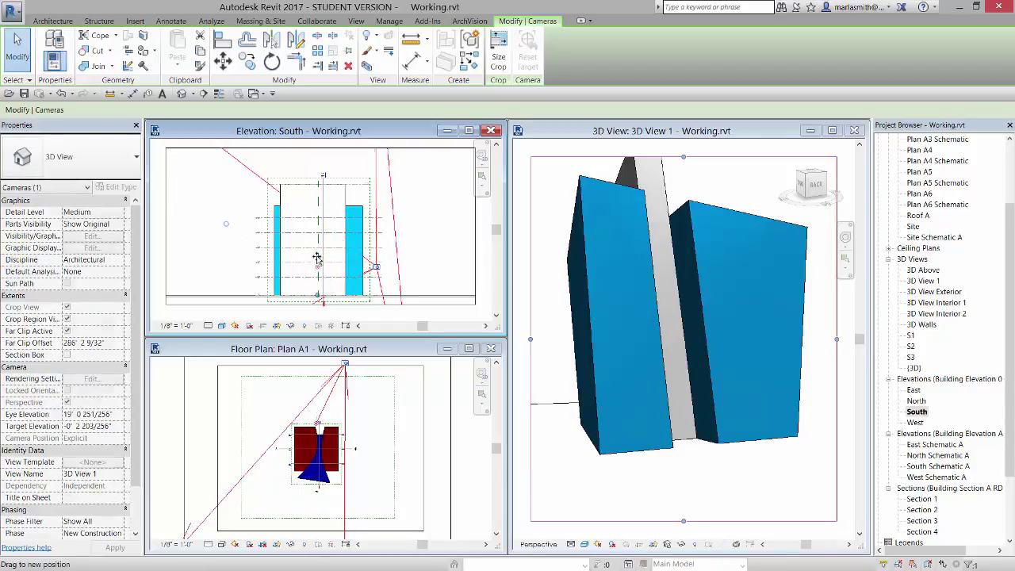
pyautogui.moveTo(319, 268)
pyautogui.mouseDown()
pyautogui.moveTo(317, 298)
pyautogui.moveTo(311, 261)
pyautogui.moveTo(316, 275)
pyautogui.mouseUp()
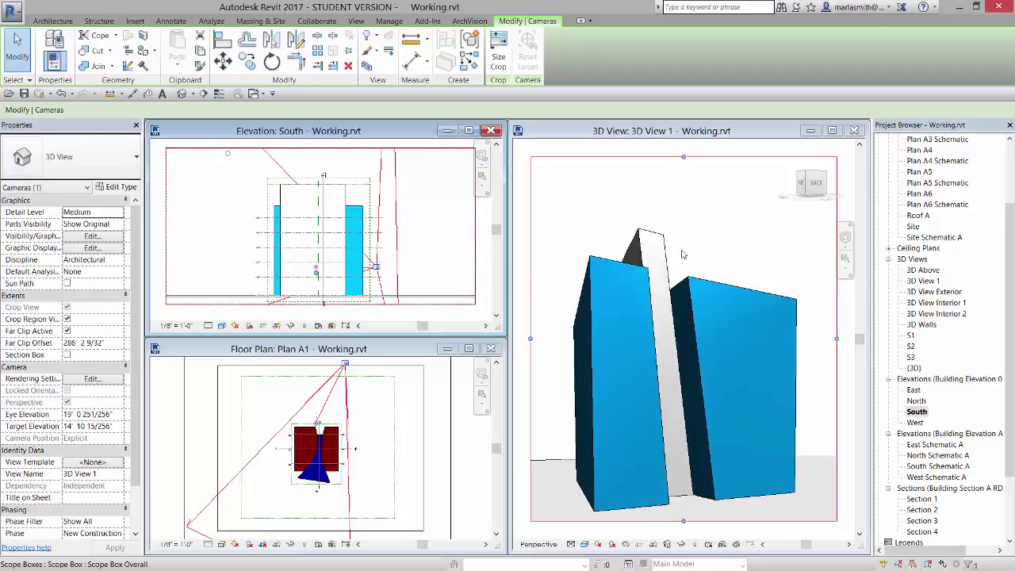
pyautogui.click(728, 231)
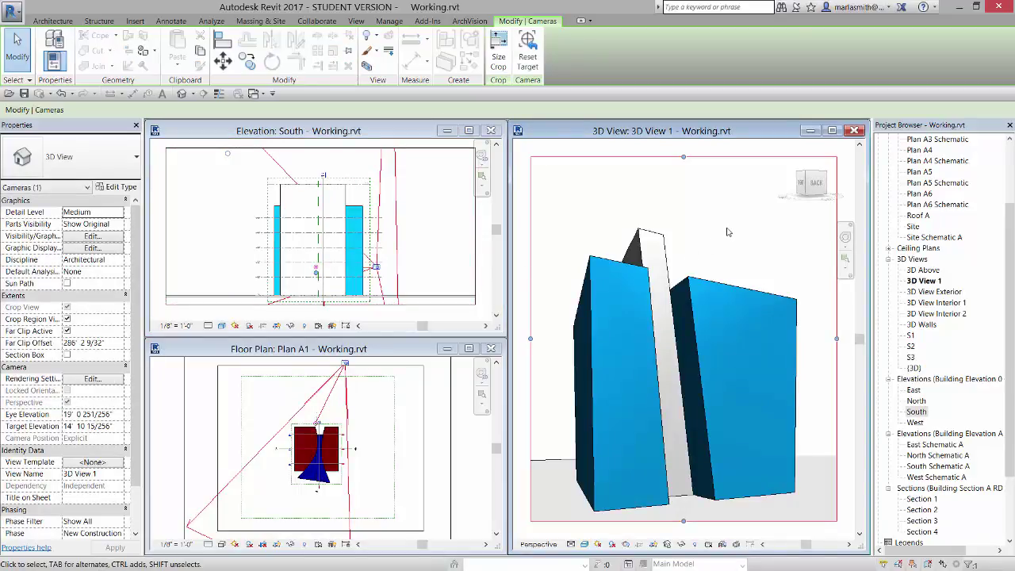